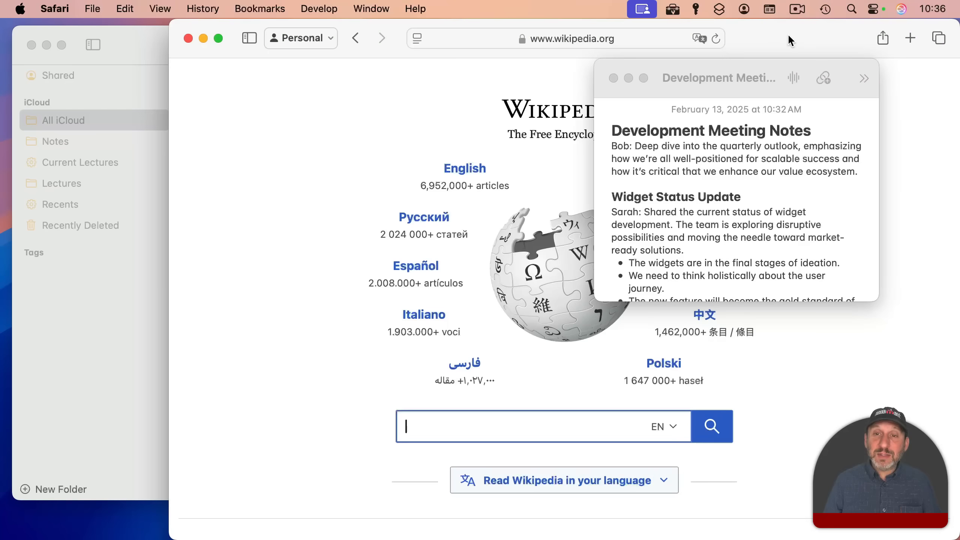
- Drag the floating Development Meeting Notes window aside to reach the main Notes window
{"action": "left_click_drag", "start_coordinate": [749, 64], "coordinate": [792, 45]}
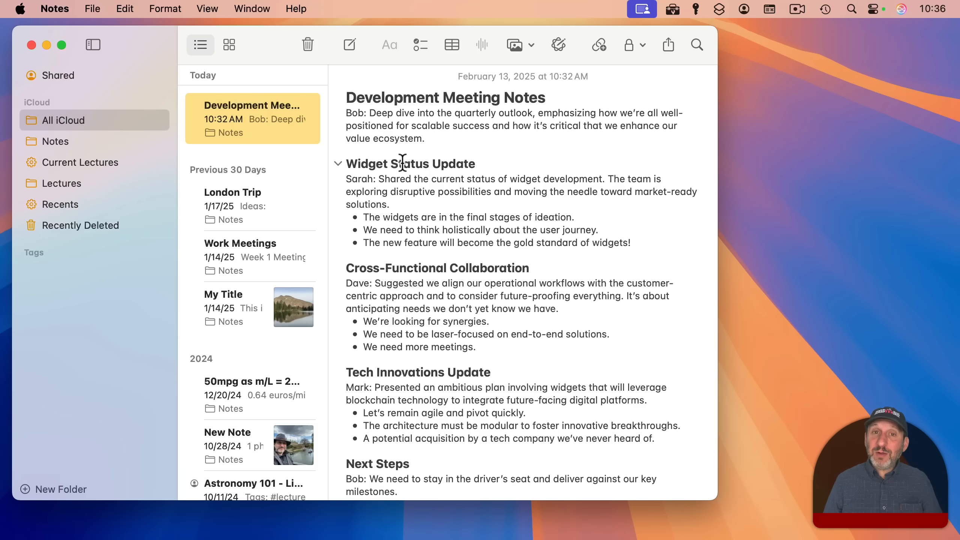
{"action": "left_click", "coordinate": [338, 164]}
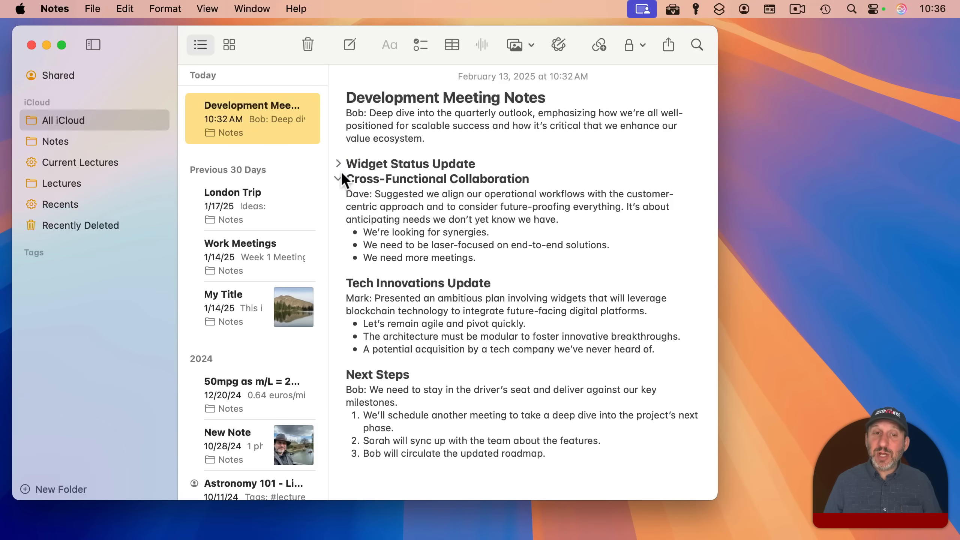
{"action": "left_click", "coordinate": [337, 178]}
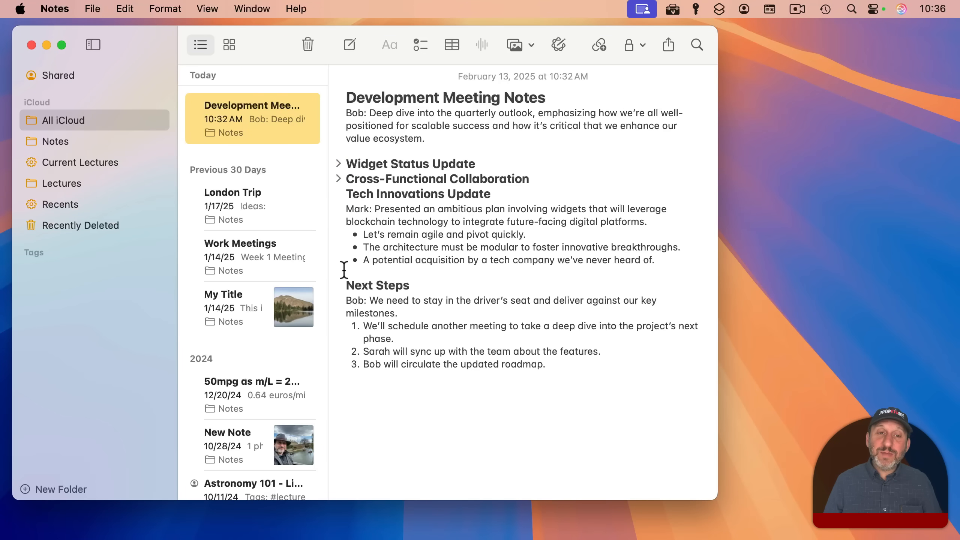
{"action": "left_click", "coordinate": [338, 283]}
{"action": "left_click", "coordinate": [339, 192]}
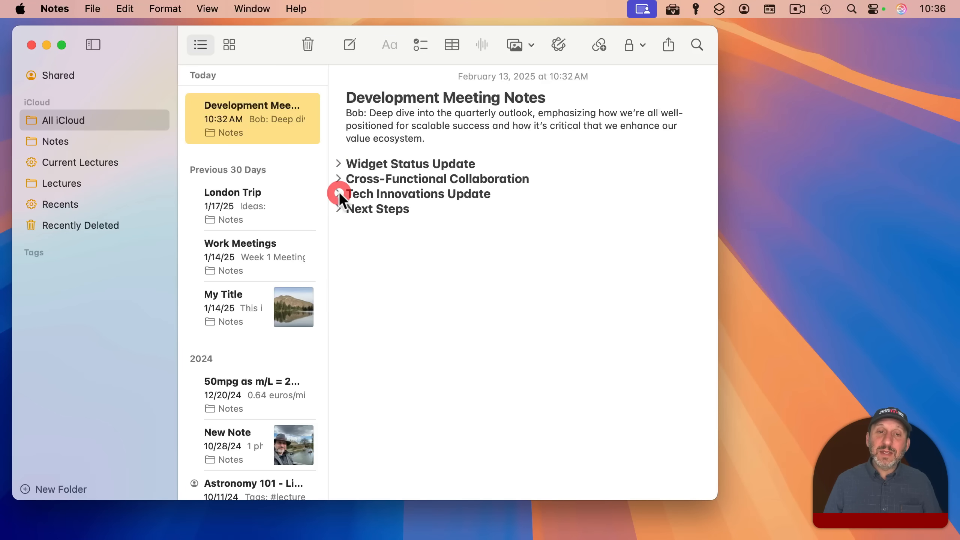
{"action": "left_click", "coordinate": [337, 177]}
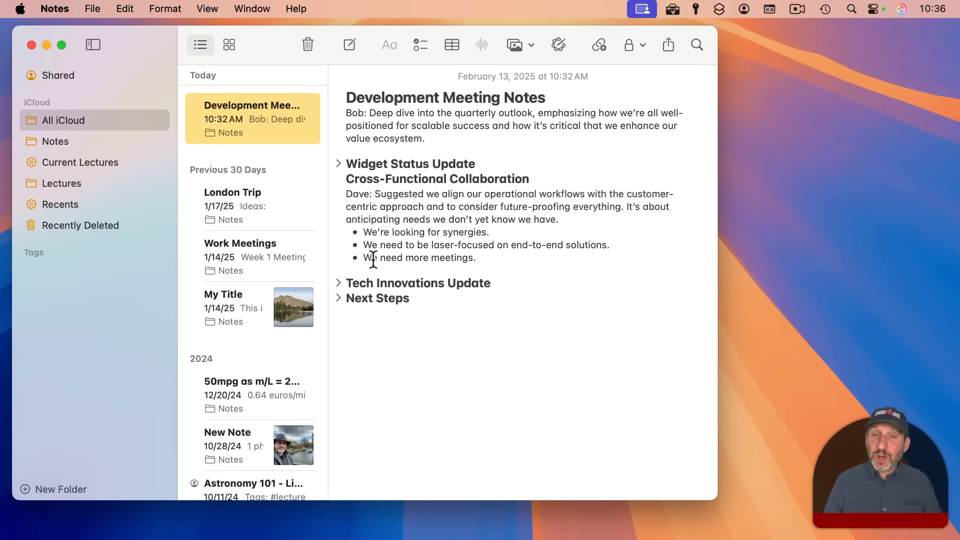
{"action": "left_click", "coordinate": [204, 8]}
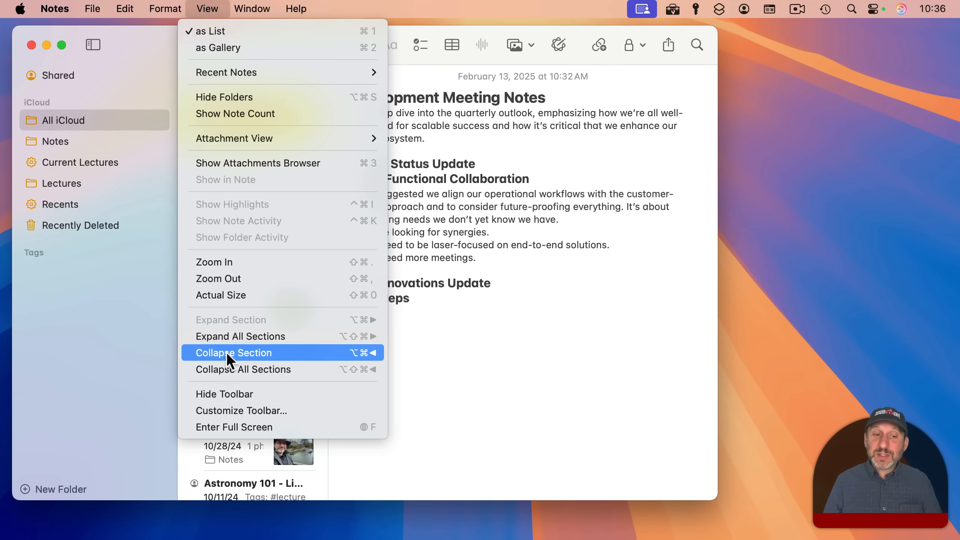
{"action": "left_click", "coordinate": [231, 337]}
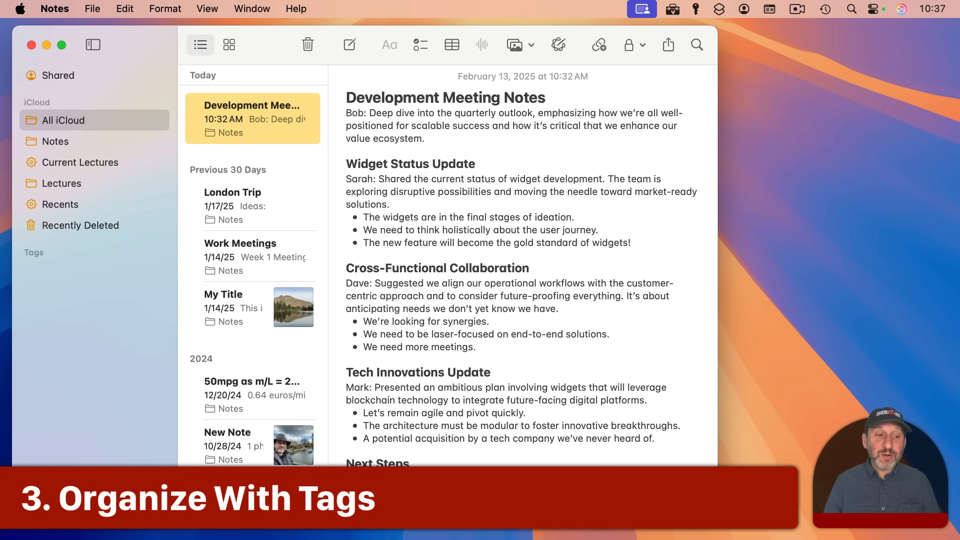
- Add a #meetingnotes tag on its own line after the opening paragraph
{"action": "key", "text": "super+shift+n"}
{"action": "left_click", "coordinate": [403, 314]}
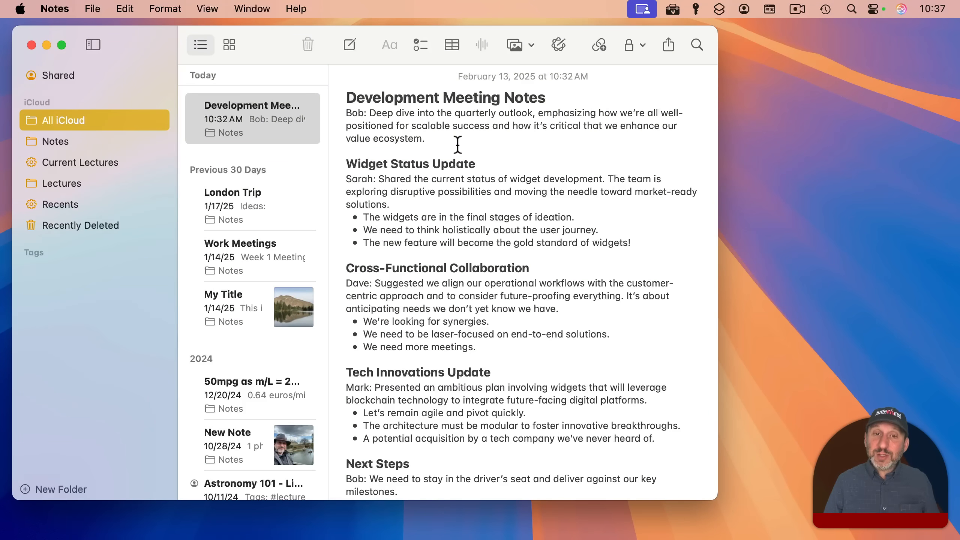
{"action": "left_click", "coordinate": [455, 137]}
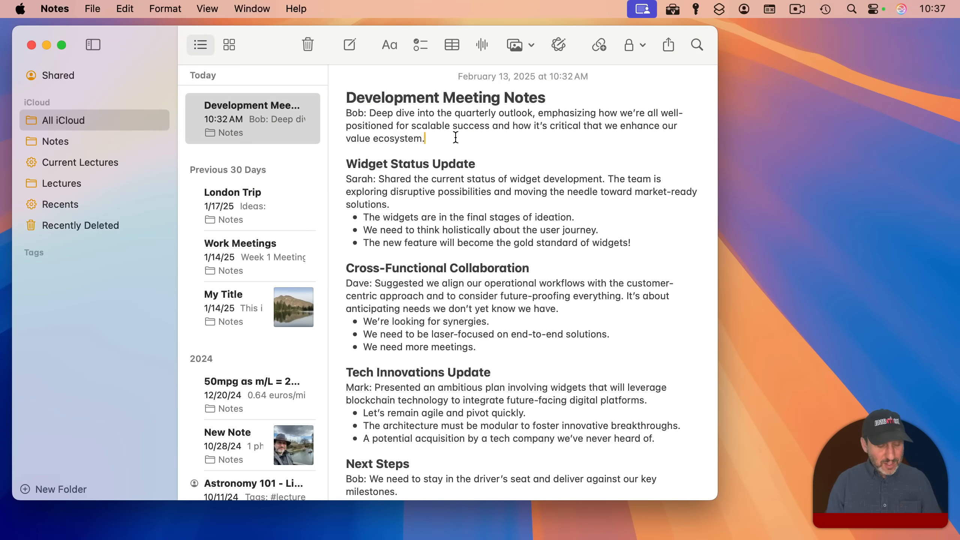
{"action": "key", "text": "Return"}
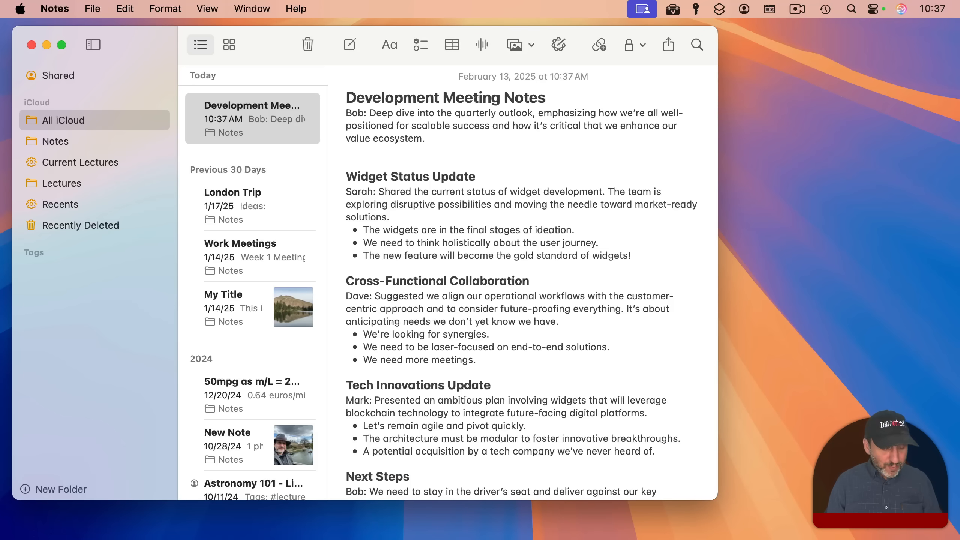
{"action": "key", "text": "shift"}
{"action": "type", "text": "#"}
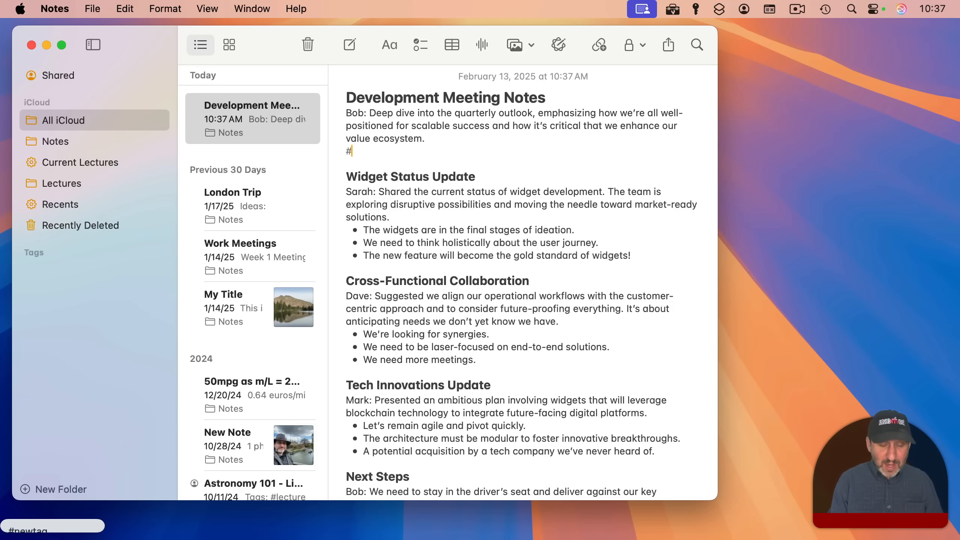
{"action": "type", "text": "meetingnotes"}
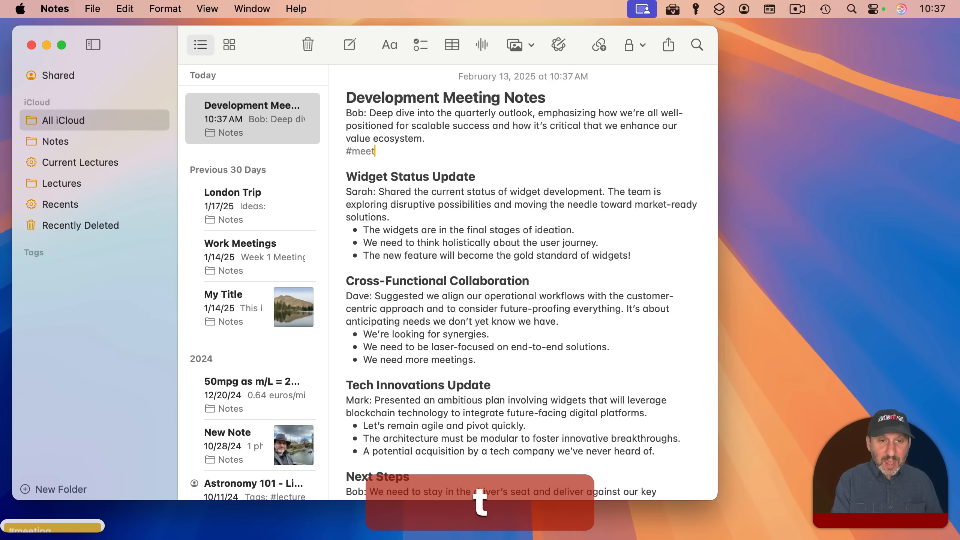
{"action": "key", "text": "Return"}
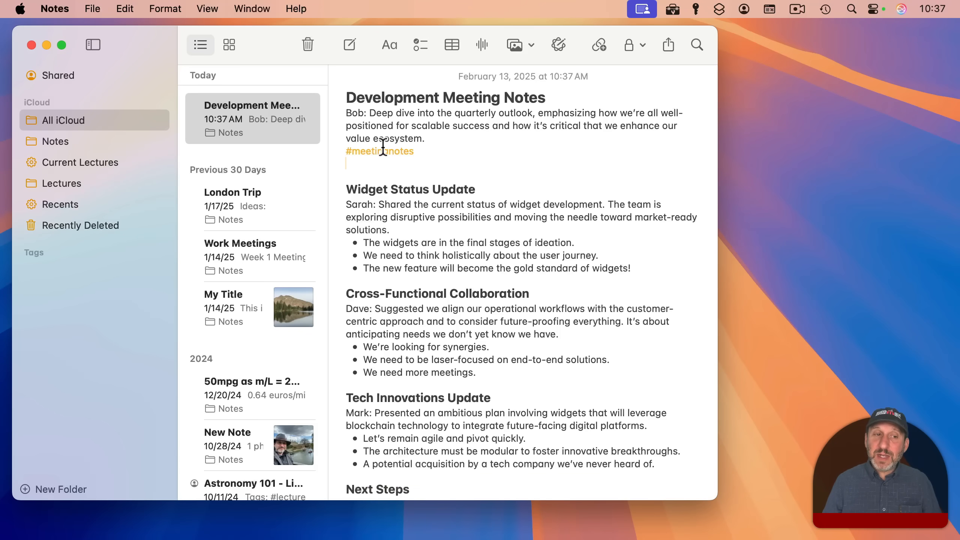
- Filter notes by the #meetingnotes tag and remove the extra empty line beneath it
{"action": "left_click", "coordinate": [160, 252]}
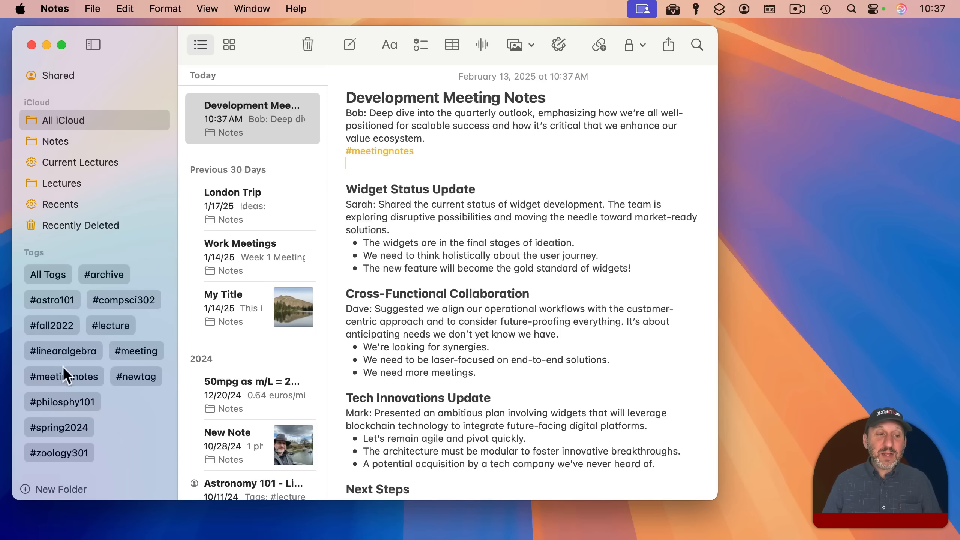
{"action": "left_click", "coordinate": [53, 376]}
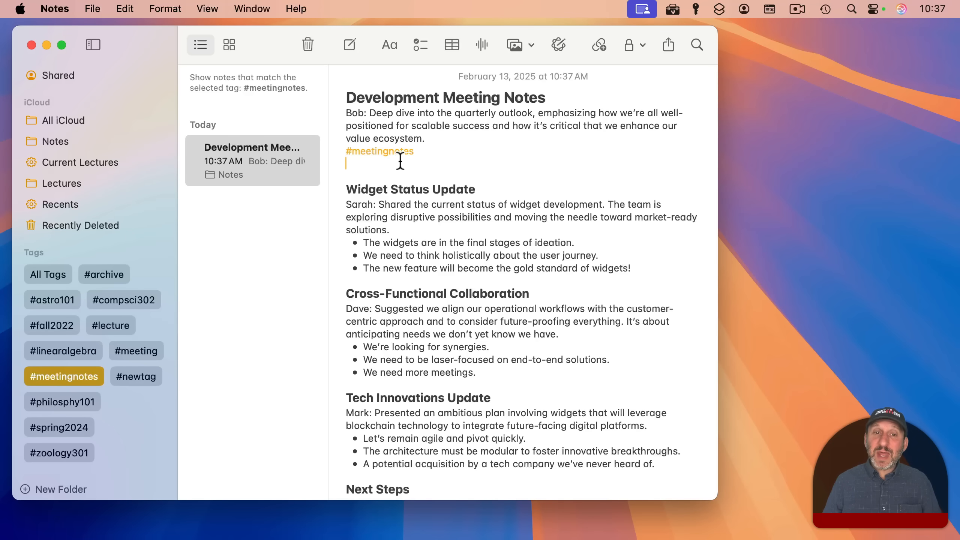
{"action": "key", "text": "BackSpace"}
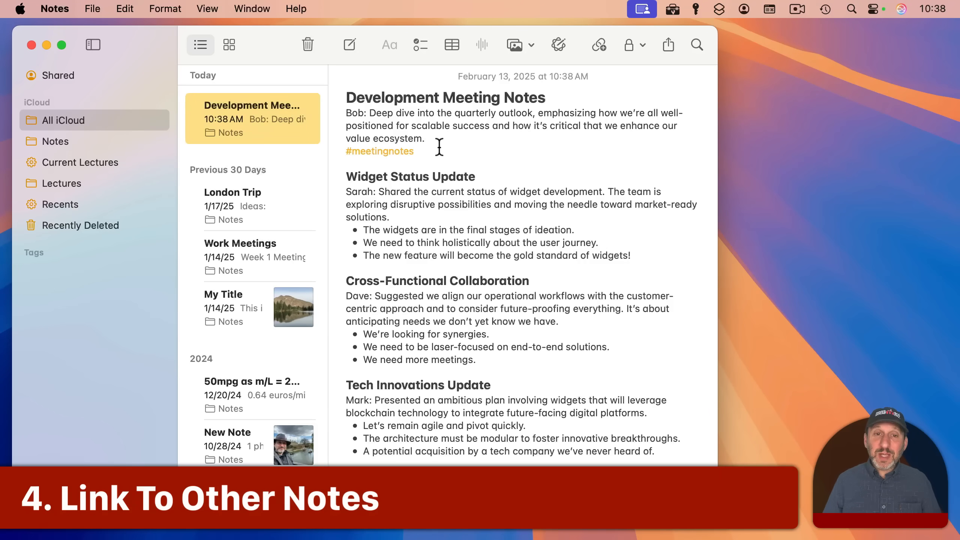
{"action": "left_click", "coordinate": [439, 152]}
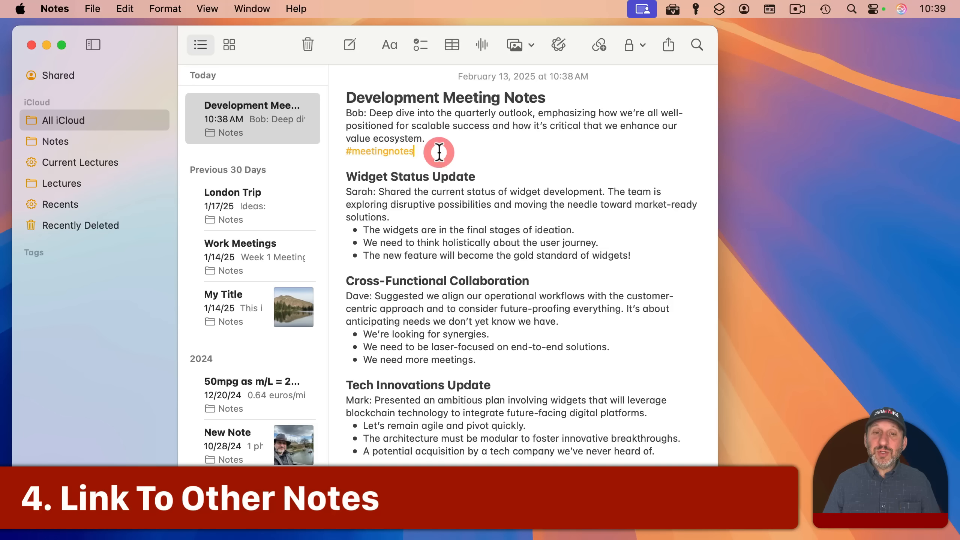
{"action": "left_click_drag", "start_coordinate": [475, 113], "coordinate": [531, 113]}
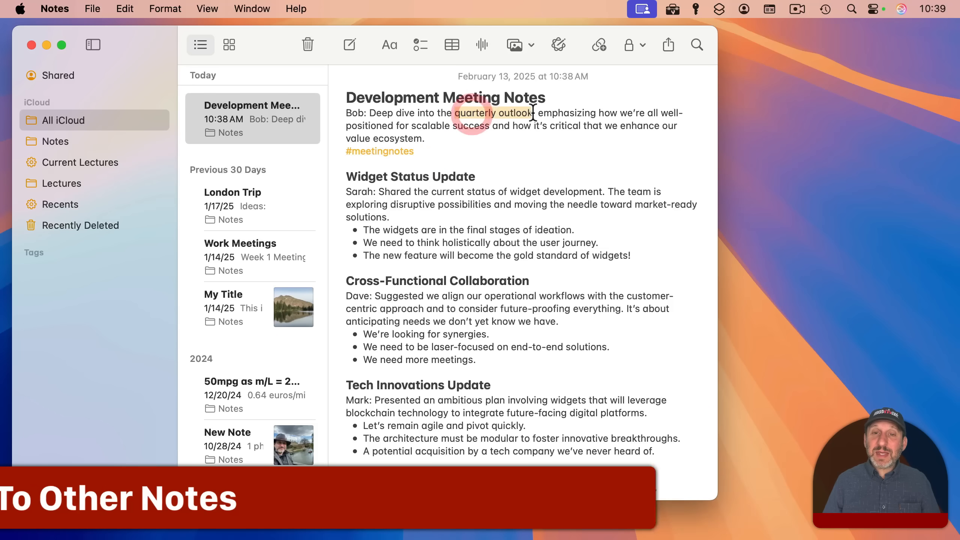
{"action": "left_click", "coordinate": [125, 8]}
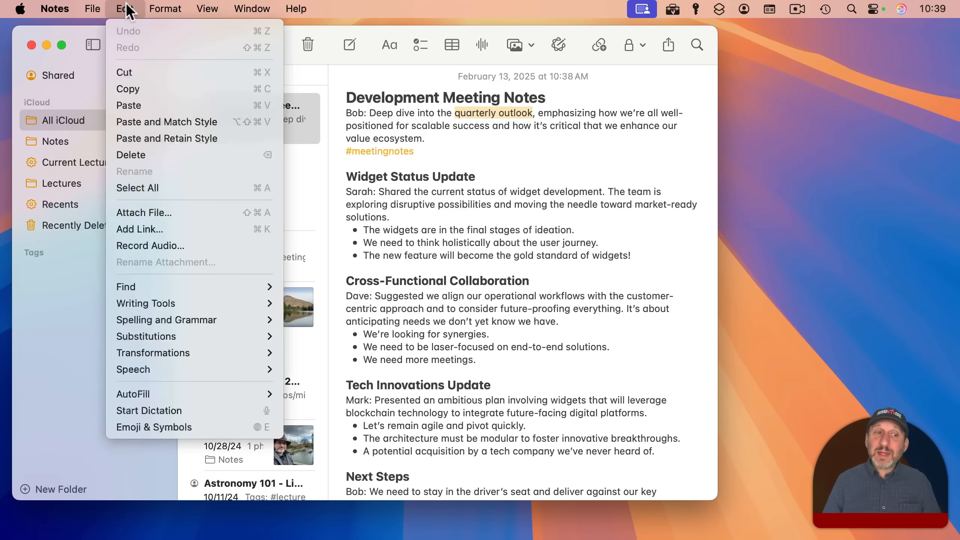
{"action": "left_click", "coordinate": [151, 229]}
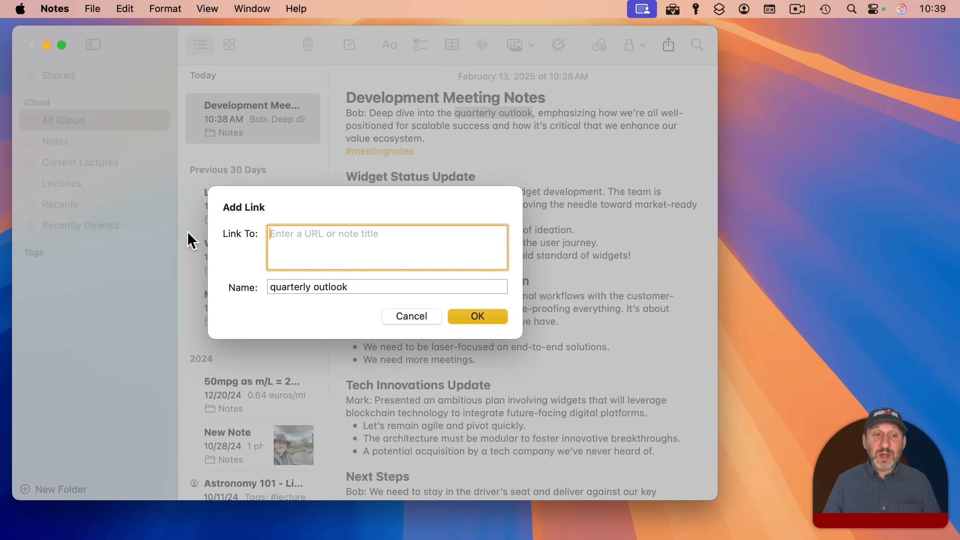
{"action": "type", "text": "meet"}
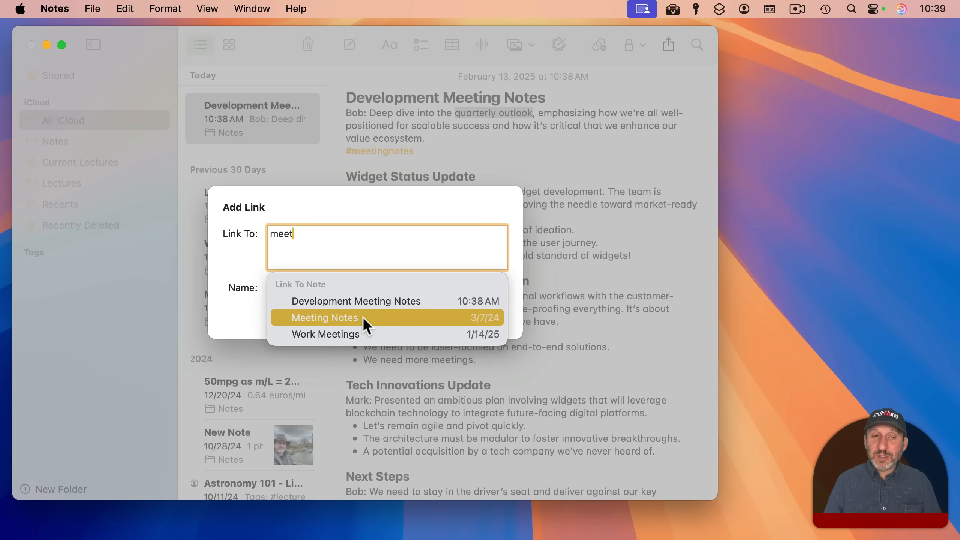
{"action": "left_click", "coordinate": [362, 317]}
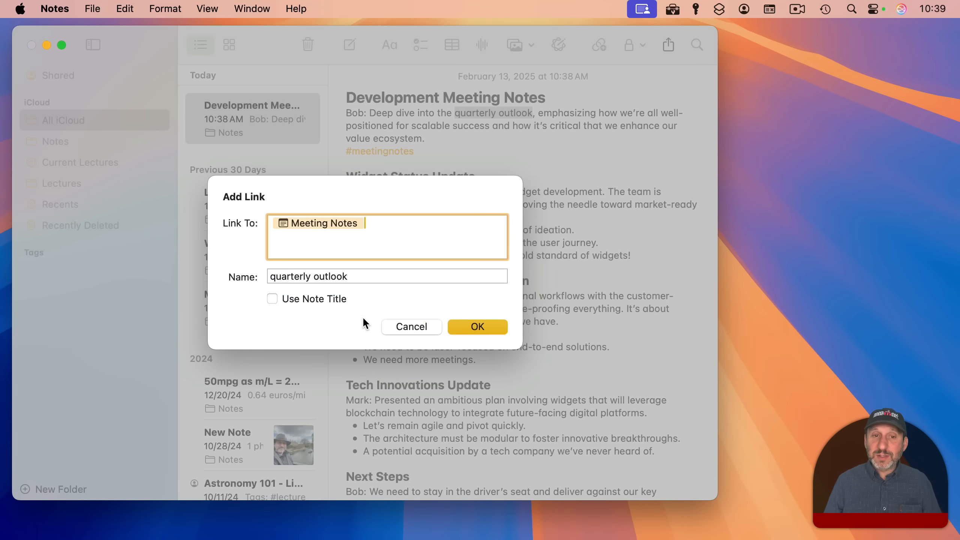
{"action": "left_click", "coordinate": [490, 327]}
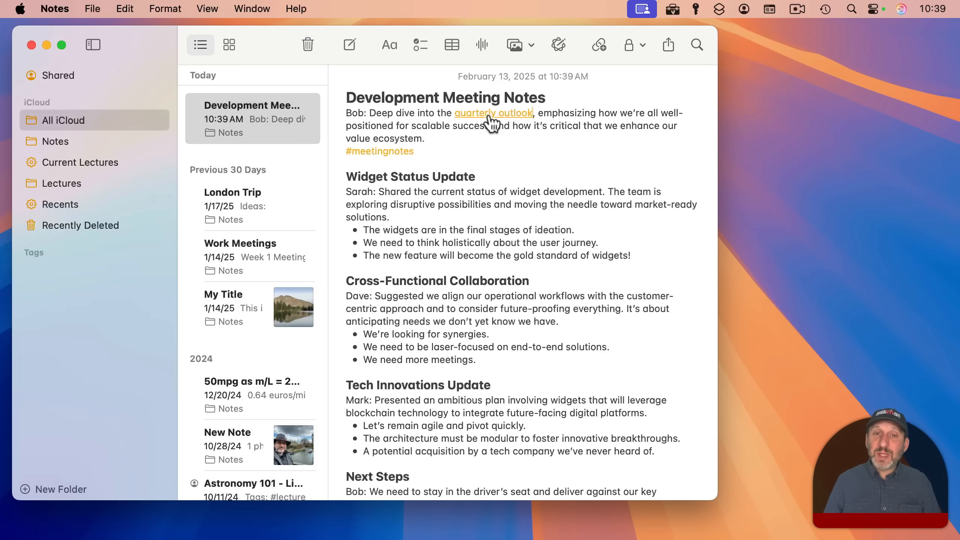
{"action": "key", "text": "super+z"}
{"action": "left_click", "coordinate": [459, 149]}
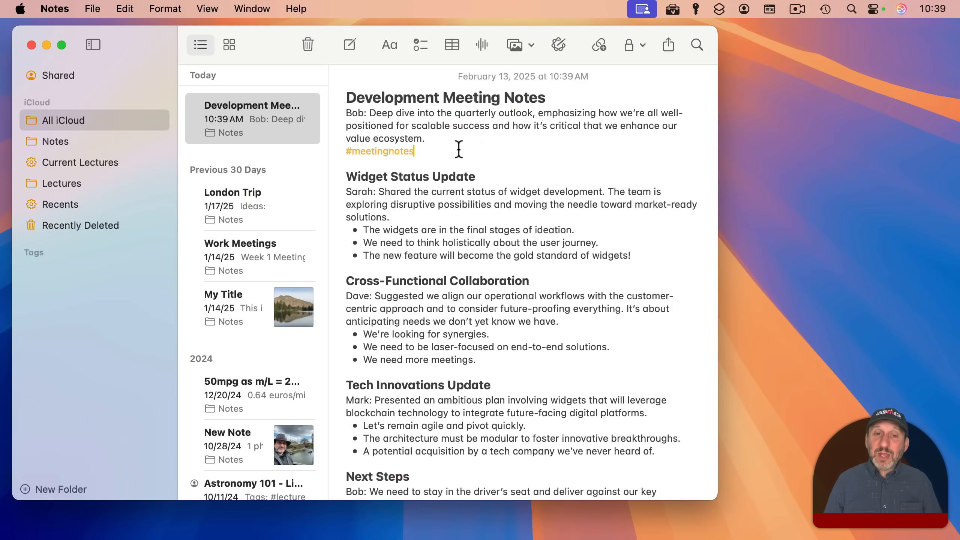
{"action": "key", "text": "Return"}
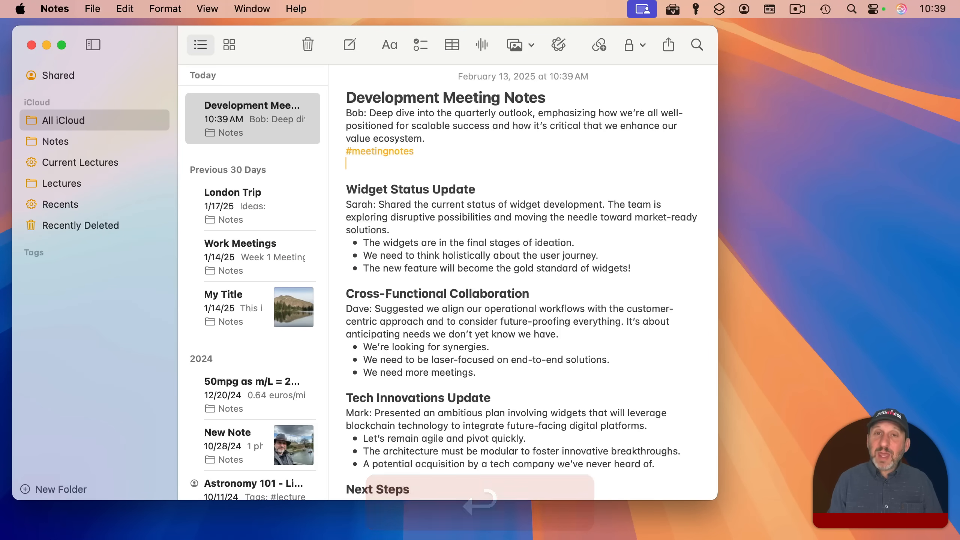
{"action": "type", "text": ">>"}
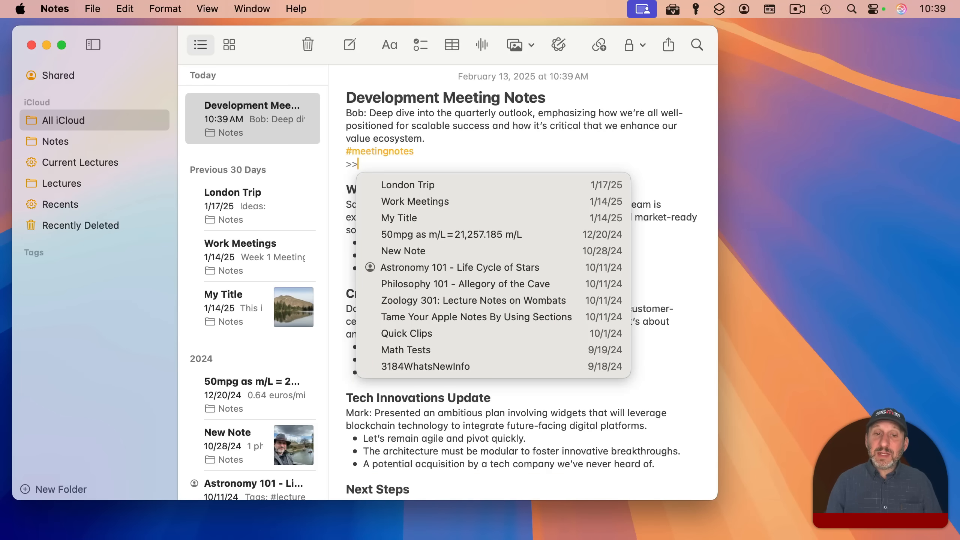
{"action": "type", "text": "work"}
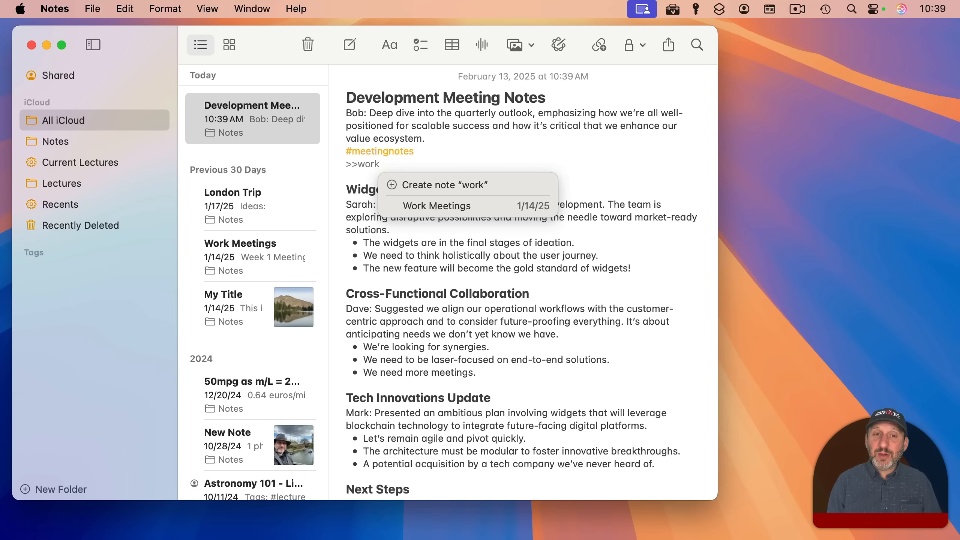
{"action": "key", "text": "Down"}
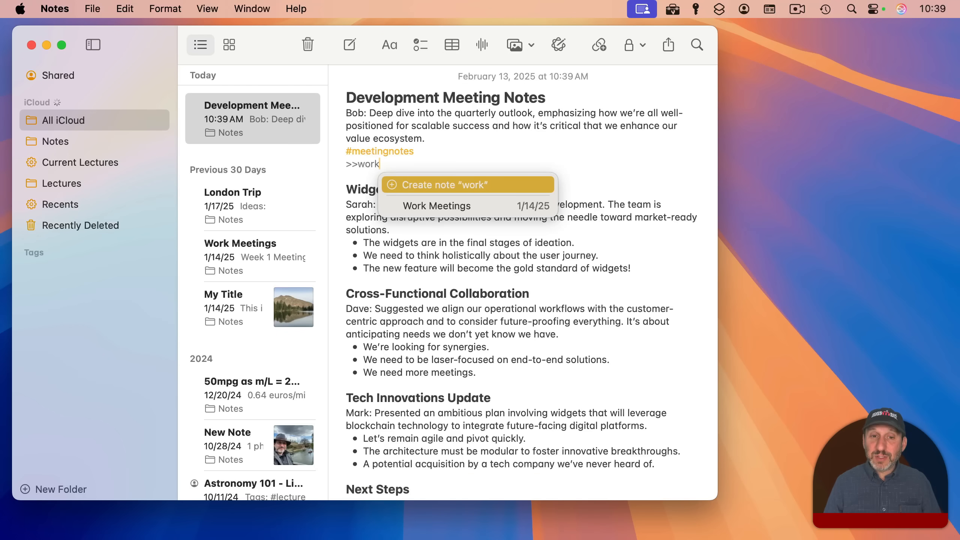
{"action": "key", "text": "Down"}
{"action": "key", "text": "Return"}
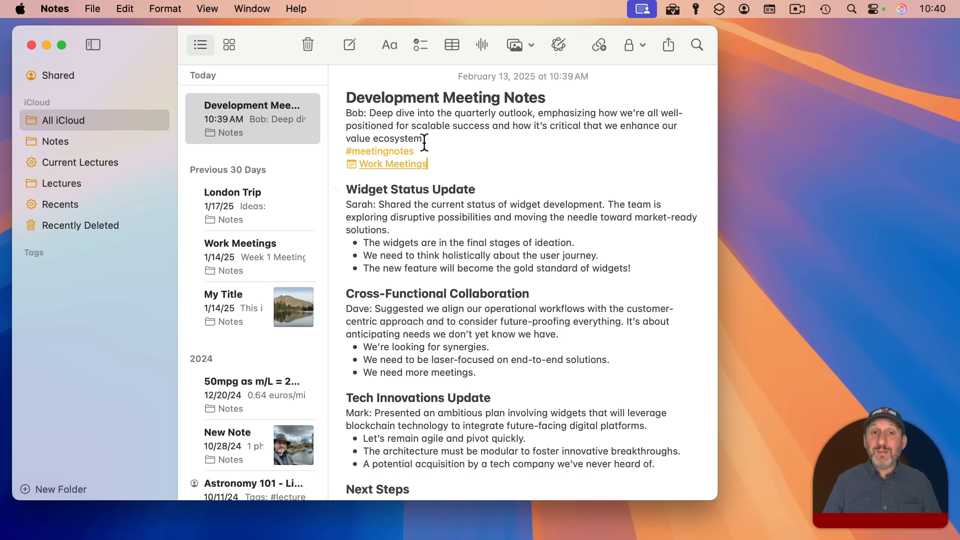
{"action": "key", "text": "BackSpace"}
{"action": "key", "text": "BackSpace"}
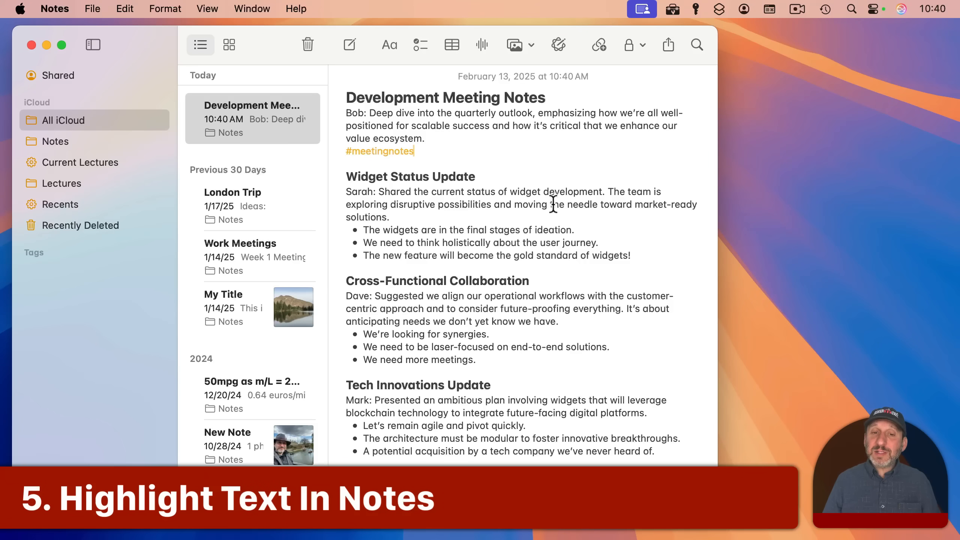
{"action": "left_click_drag", "start_coordinate": [350, 204], "coordinate": [445, 206]}
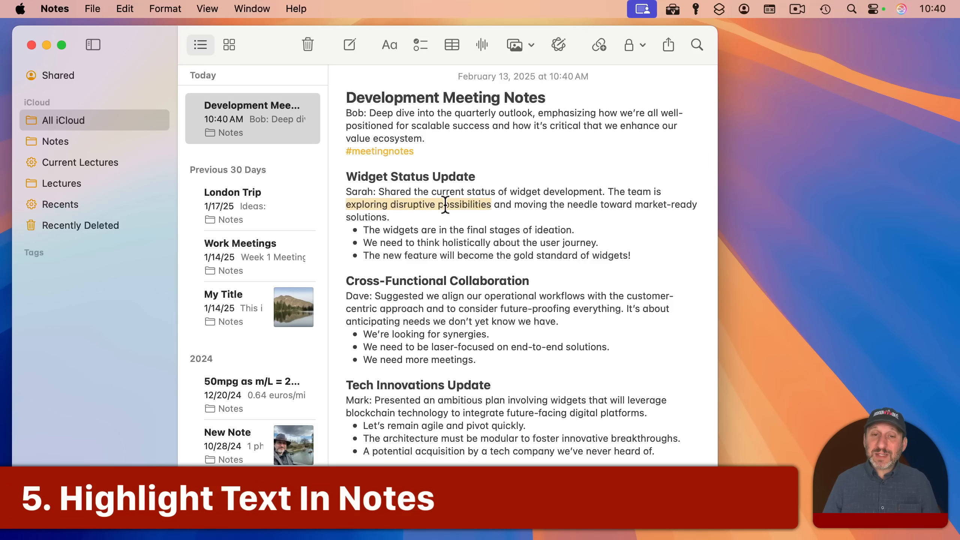
{"action": "left_click", "coordinate": [382, 40]}
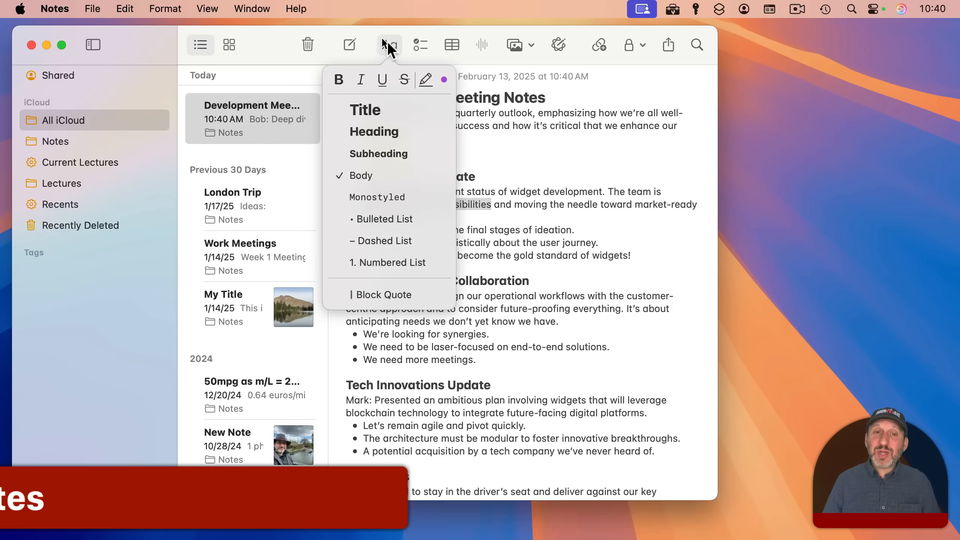
{"action": "left_click", "coordinate": [442, 78]}
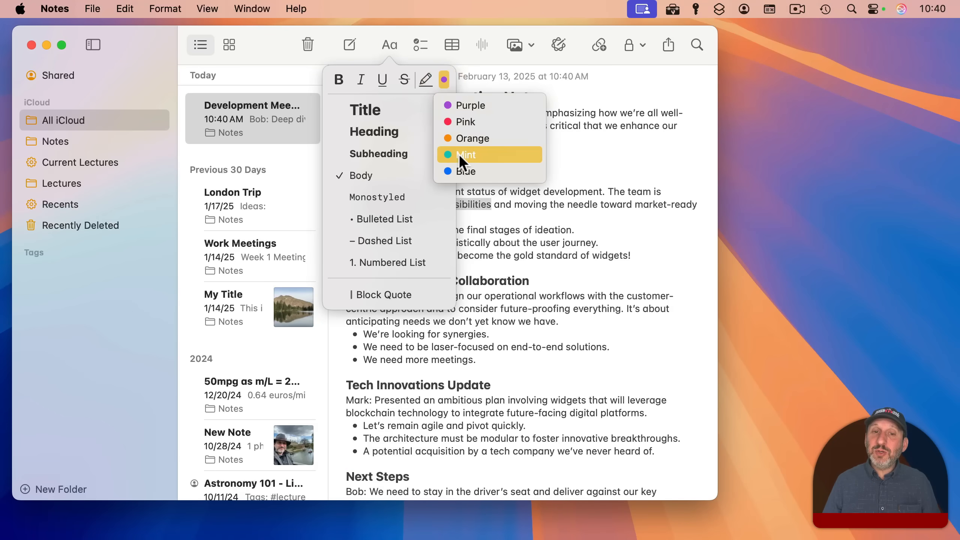
{"action": "left_click", "coordinate": [462, 138]}
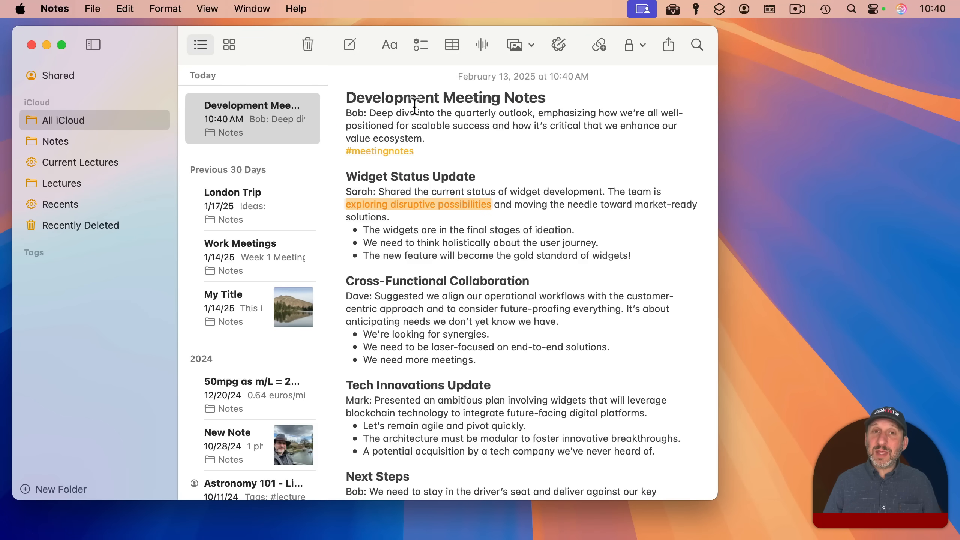
{"action": "left_click_drag", "start_coordinate": [412, 126], "coordinate": [489, 126]}
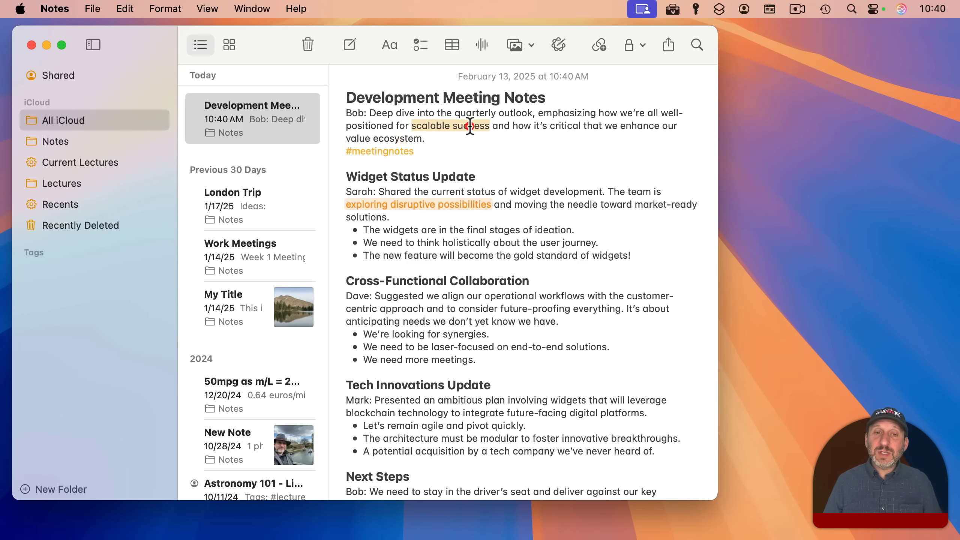
{"action": "left_click", "coordinate": [387, 44]}
{"action": "left_click", "coordinate": [418, 77]}
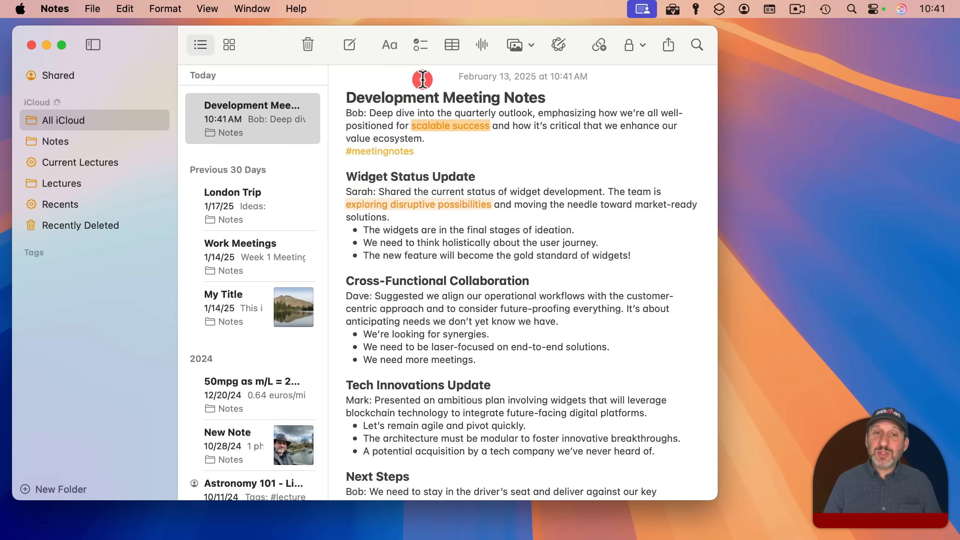
{"action": "left_click", "coordinate": [457, 145]}
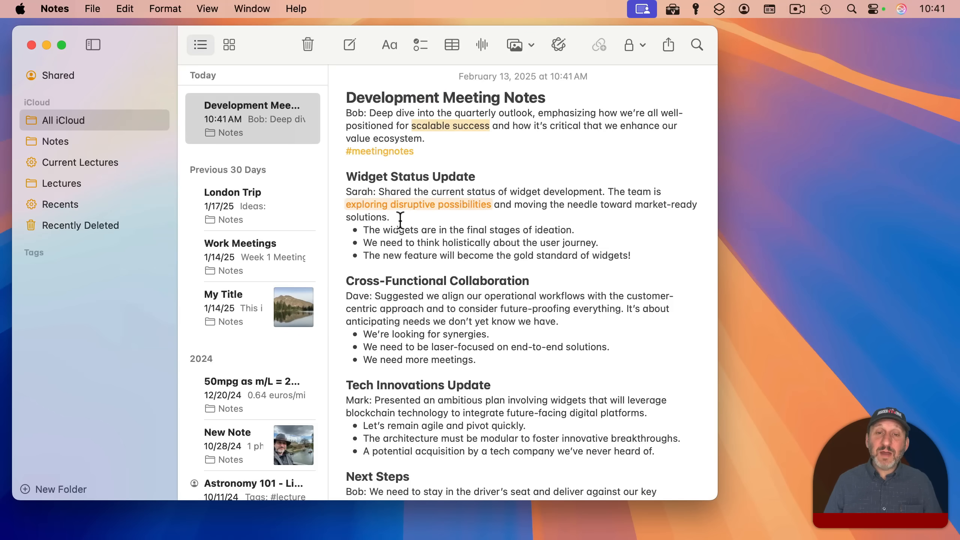
{"action": "left_click", "coordinate": [168, 9]}
{"action": "mouse_move", "coordinate": [192, 312]}
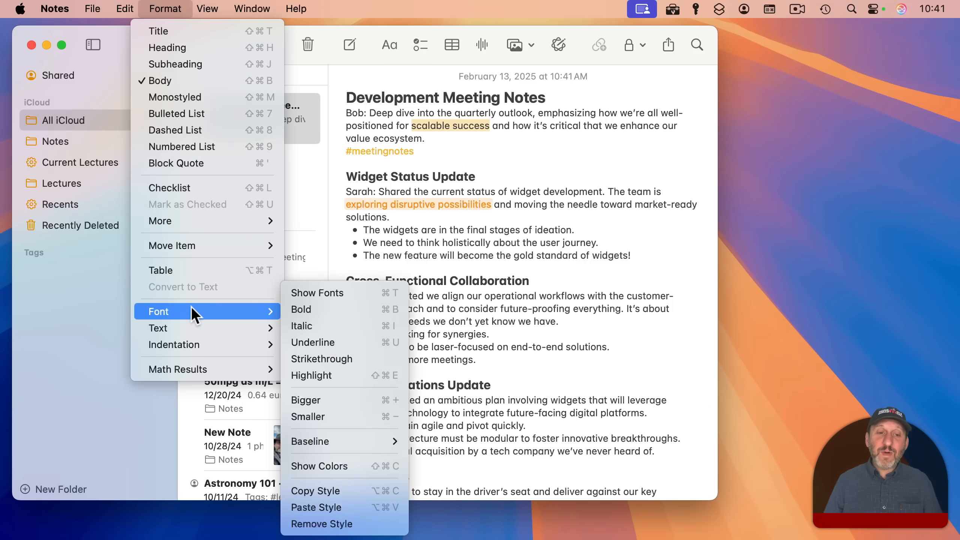
{"action": "left_click", "coordinate": [364, 379]}
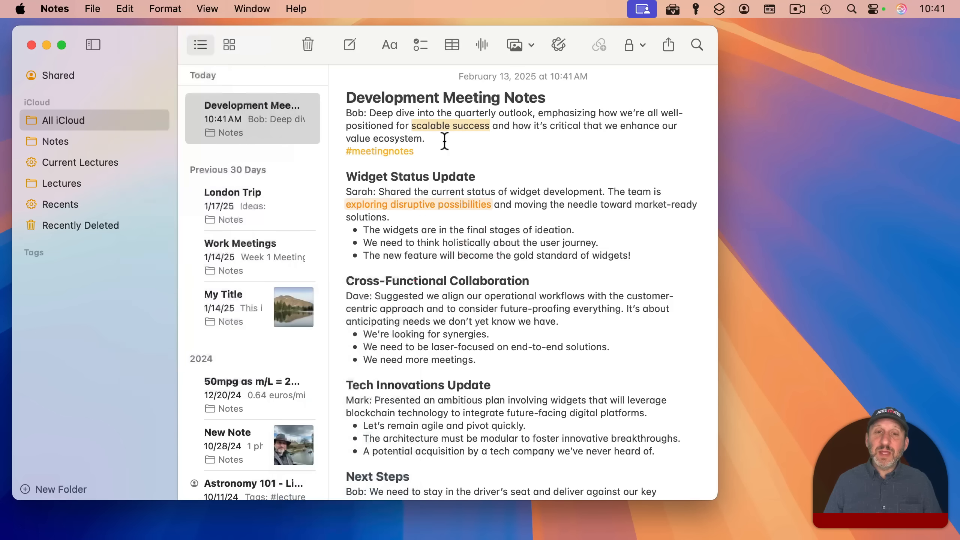
{"action": "left_click_drag", "start_coordinate": [417, 242], "coordinate": [490, 242]}
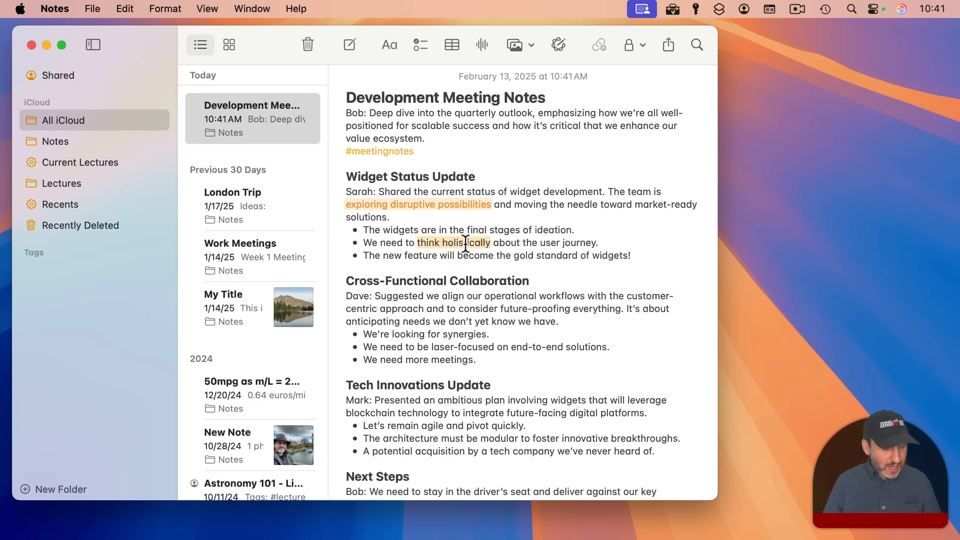
{"action": "key", "text": "shift+super+e"}
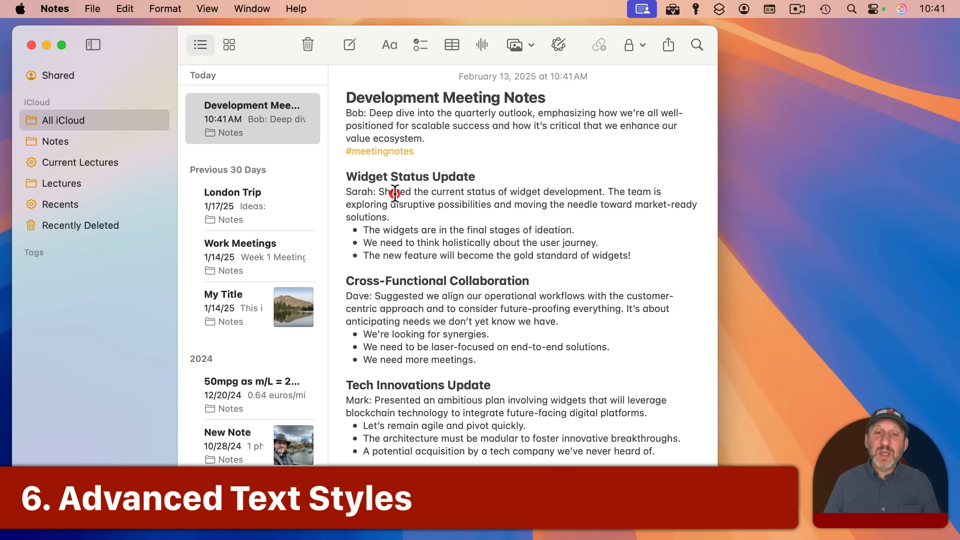
- Set 'Shared the current status' in Arial Narrow Italic and bring up the text colour picker
{"action": "left_click_drag", "start_coordinate": [379, 192], "coordinate": [480, 190]}
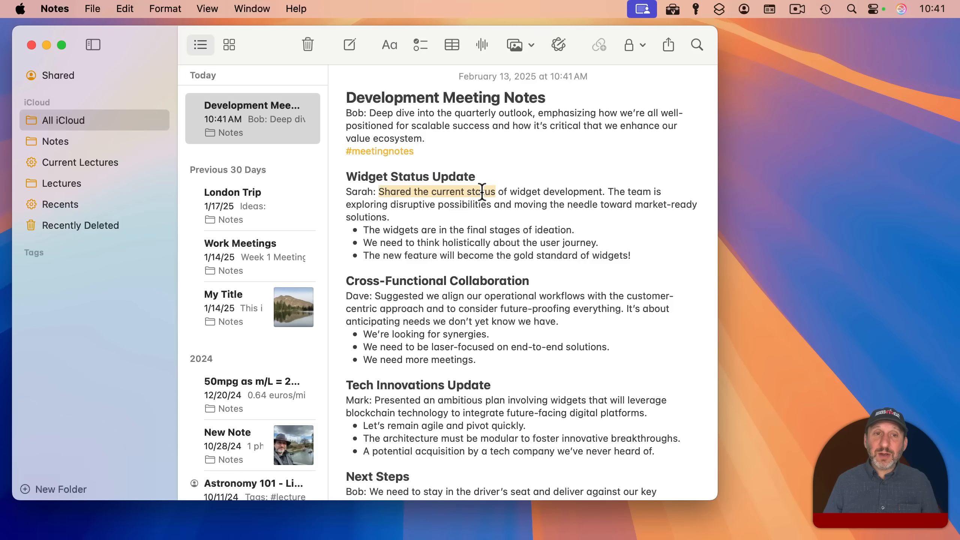
{"action": "left_click", "coordinate": [165, 8]}
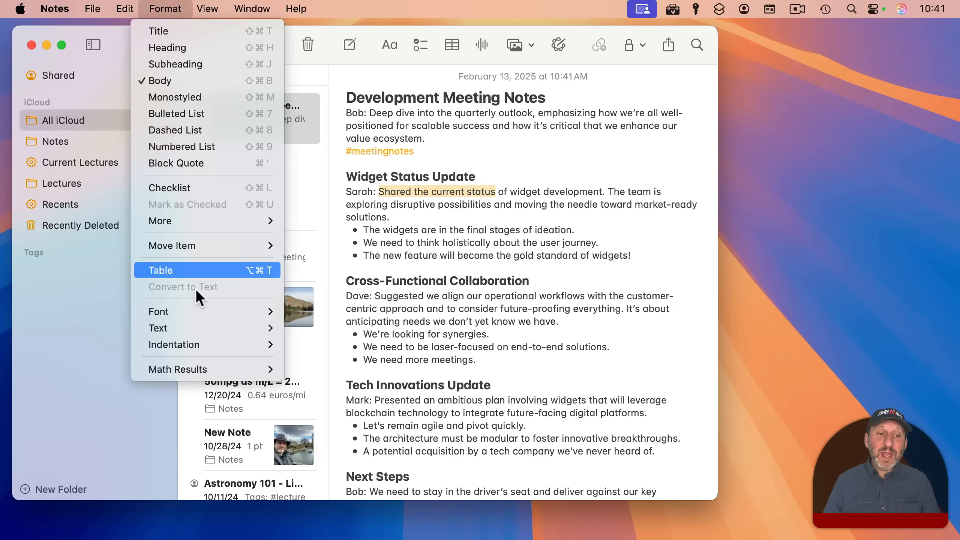
{"action": "mouse_move", "coordinate": [196, 309]}
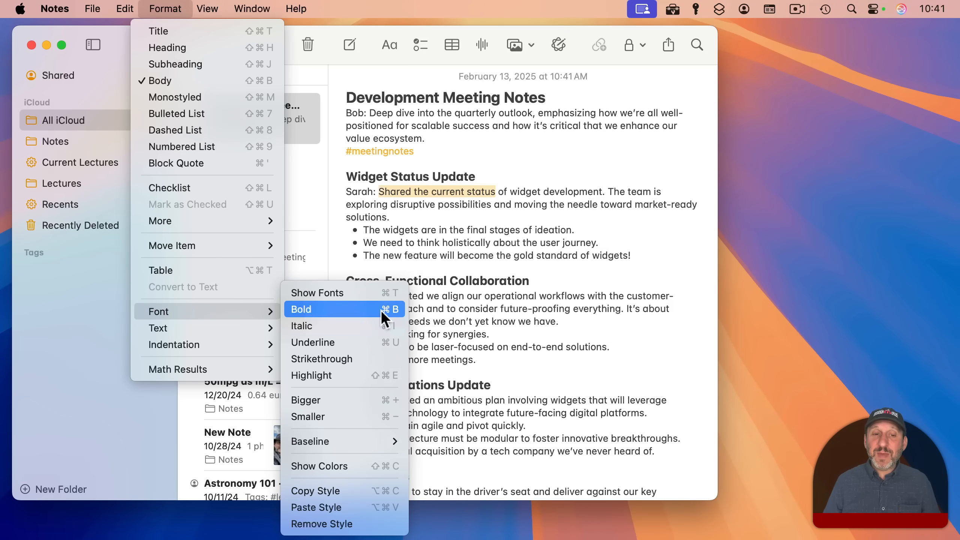
{"action": "left_click", "coordinate": [345, 293]}
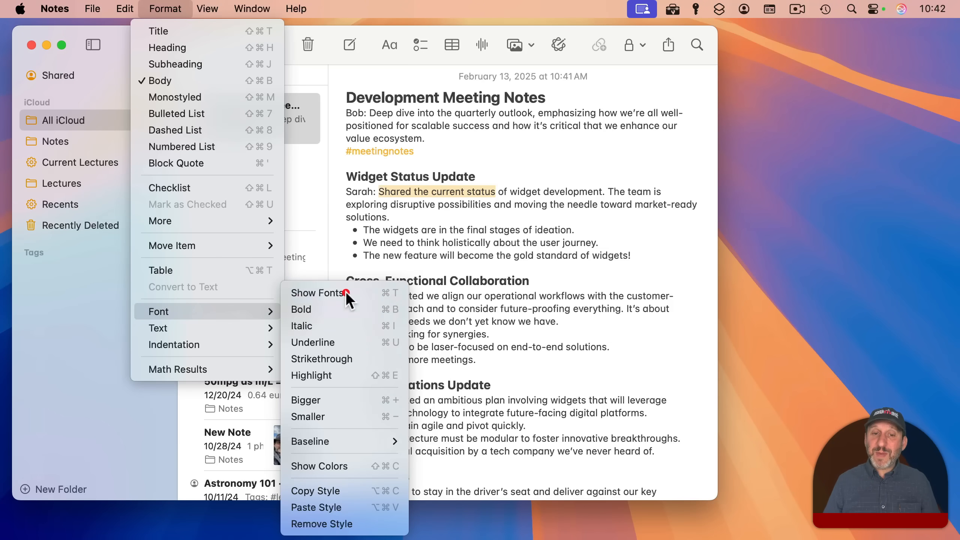
{"action": "mouse_move", "coordinate": [775, 39]}
{"action": "left_mouse_down"}
{"action": "mouse_move", "coordinate": [765, 38]}
{"action": "mouse_move", "coordinate": [776, 38]}
{"action": "left_mouse_up"}
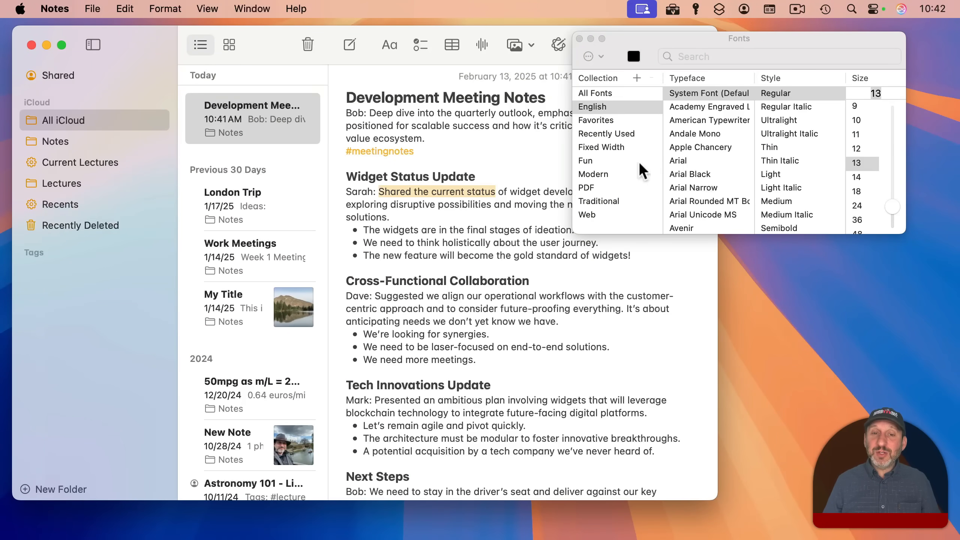
{"action": "left_click", "coordinate": [689, 174]}
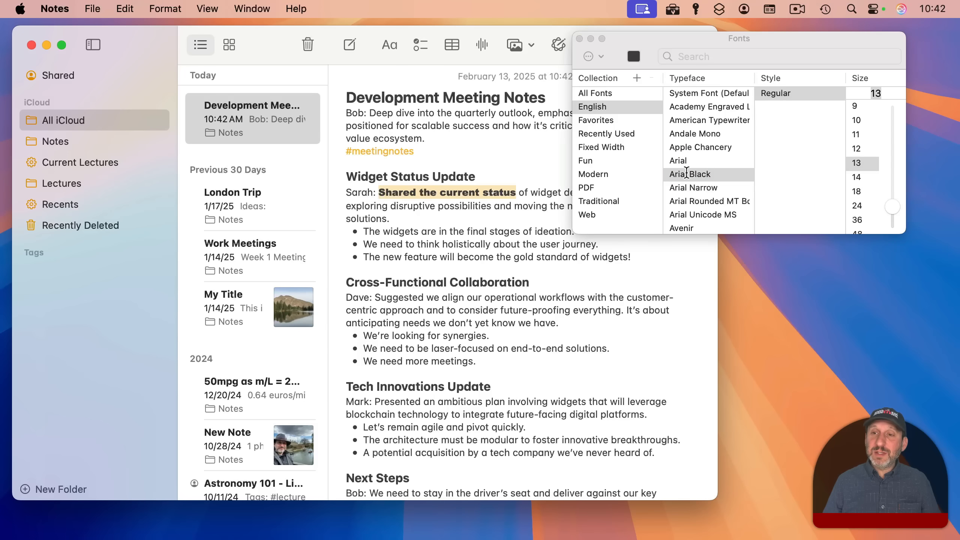
{"action": "left_click", "coordinate": [703, 187]}
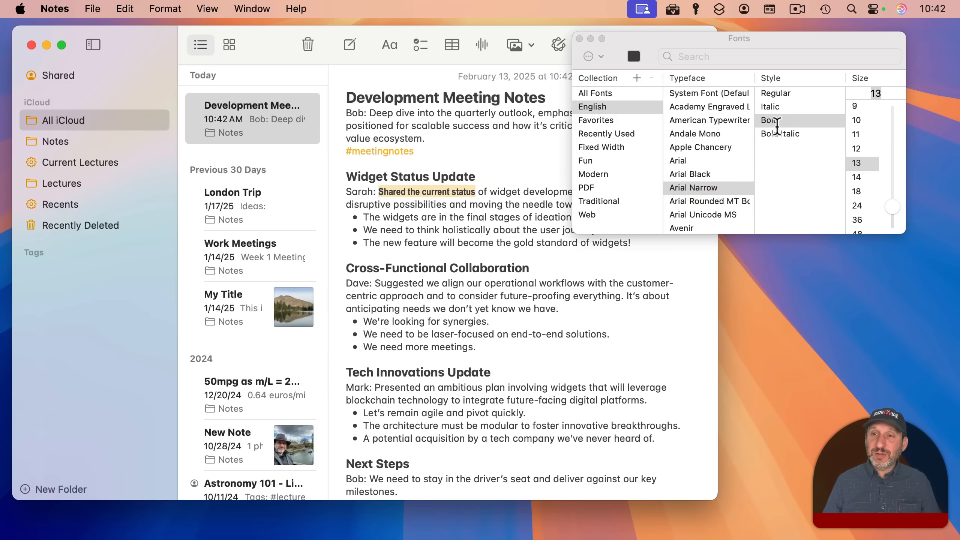
{"action": "left_click", "coordinate": [773, 106]}
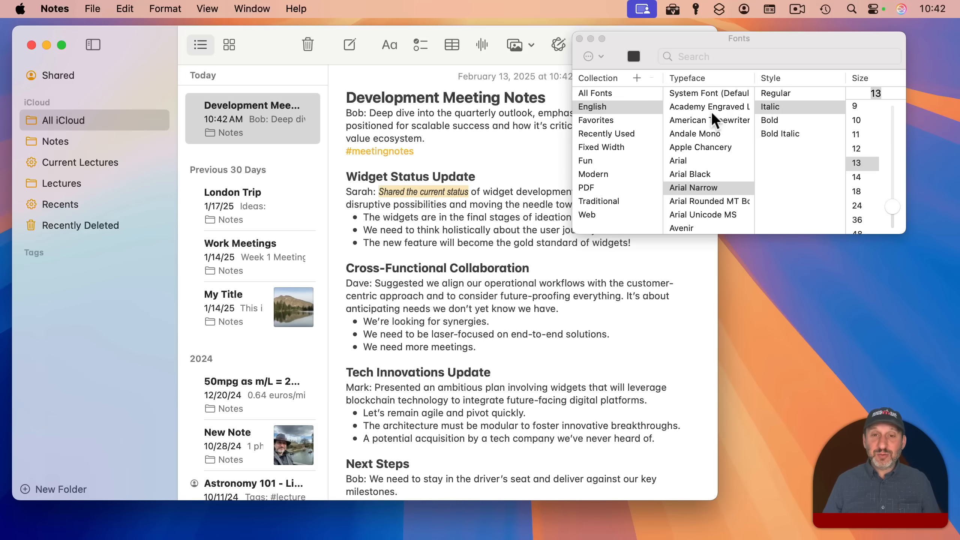
{"action": "left_click", "coordinate": [633, 56]}
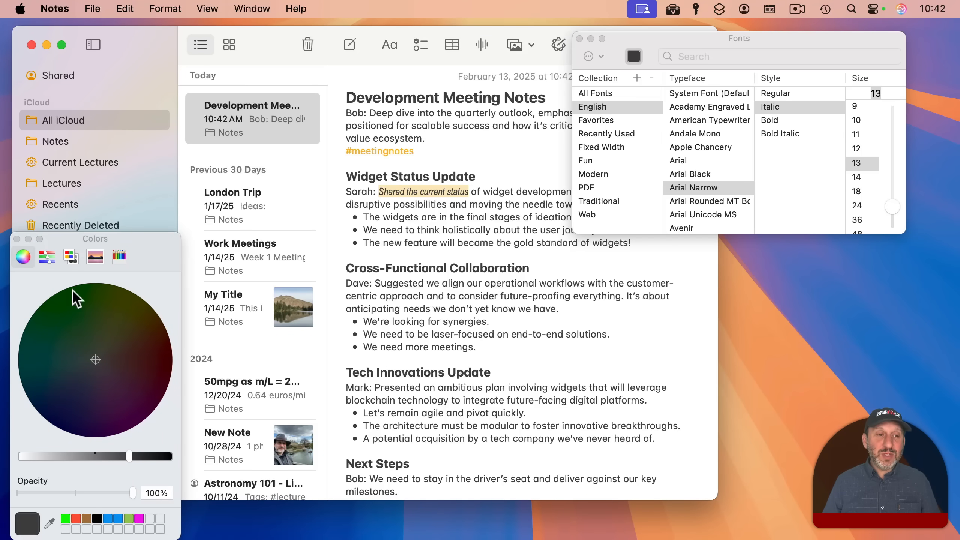
- Colour 'Shared the current status' tangerine orange, then bring up the Format > Font style options
{"action": "left_click", "coordinate": [117, 256]}
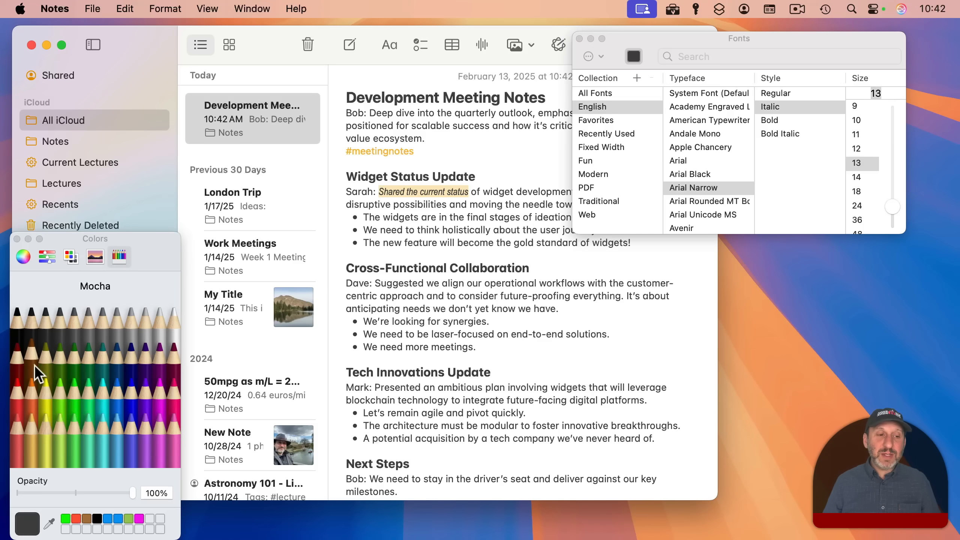
{"action": "left_click", "coordinate": [32, 387]}
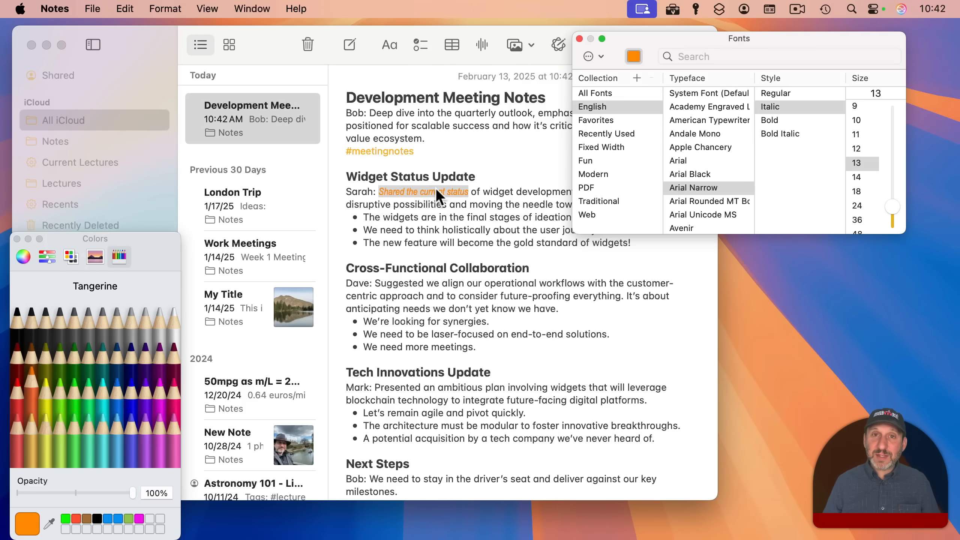
{"action": "left_click", "coordinate": [165, 9]}
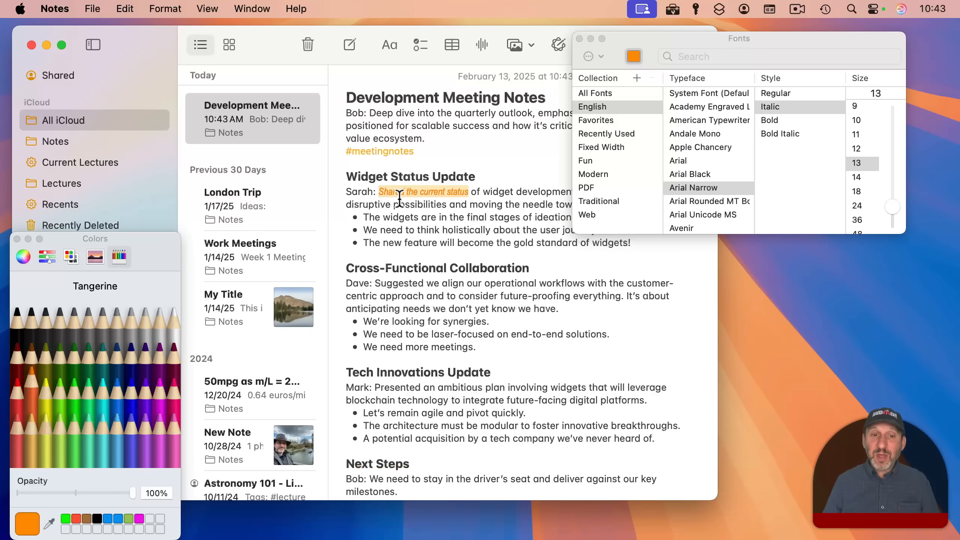
{"action": "left_click", "coordinate": [171, 9]}
{"action": "mouse_move", "coordinate": [202, 311]}
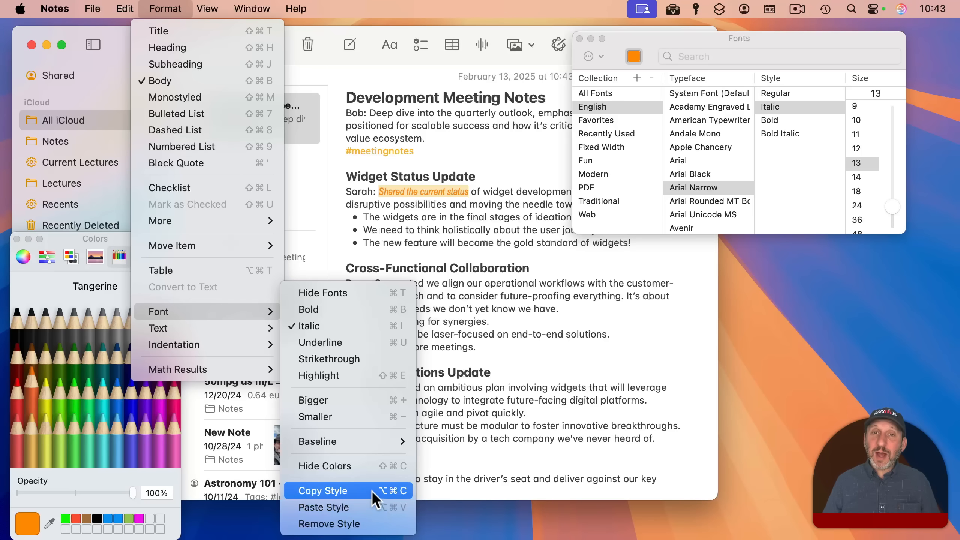
- Copy the orange italic style onto 'to be laser-focused', then remove all its styling
{"action": "left_click", "coordinate": [392, 508]}
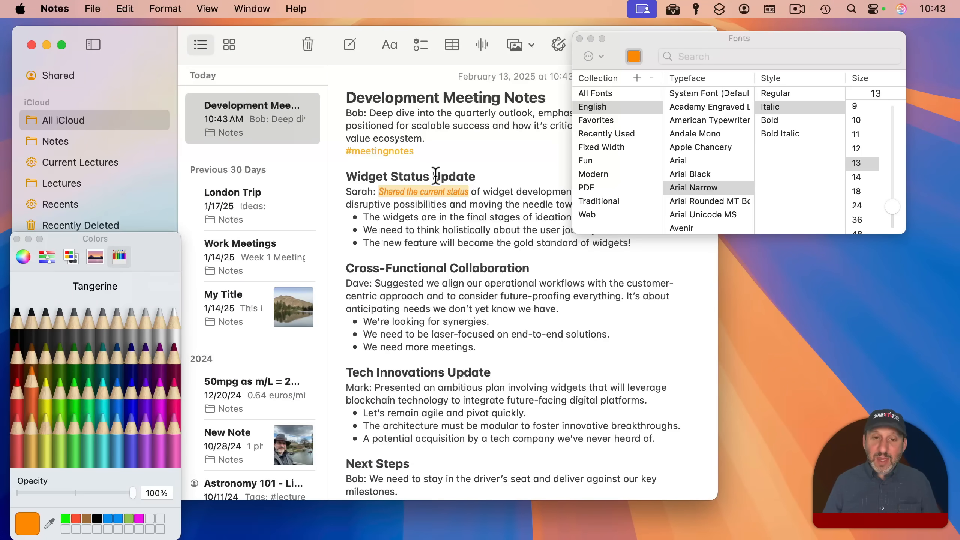
{"action": "key", "text": "alt+super+c"}
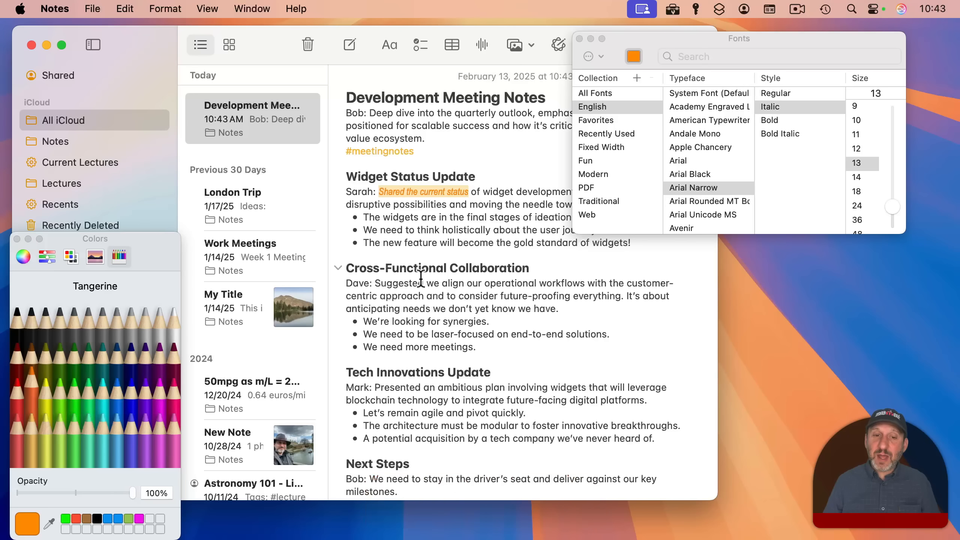
{"action": "left_click_drag", "start_coordinate": [405, 334], "coordinate": [472, 334]}
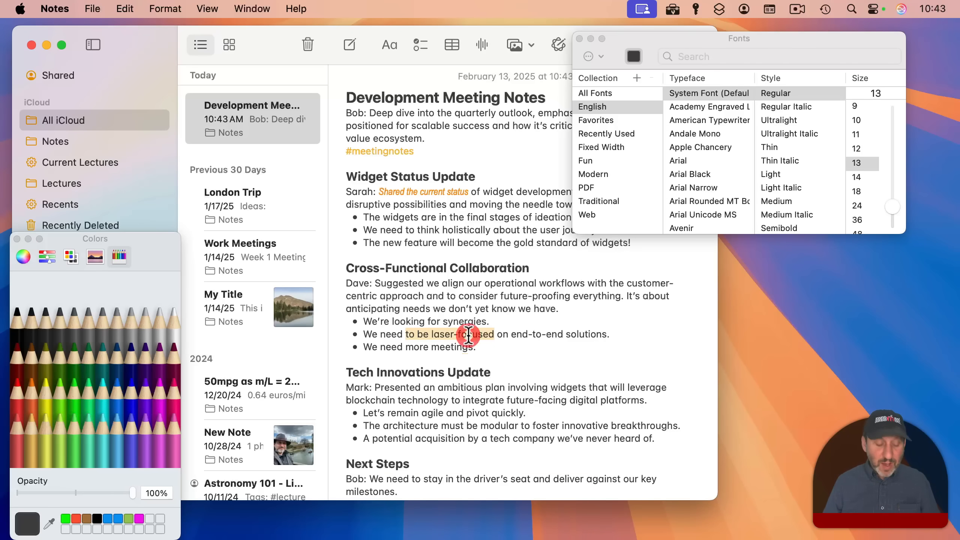
{"action": "key", "text": "alt+super+v"}
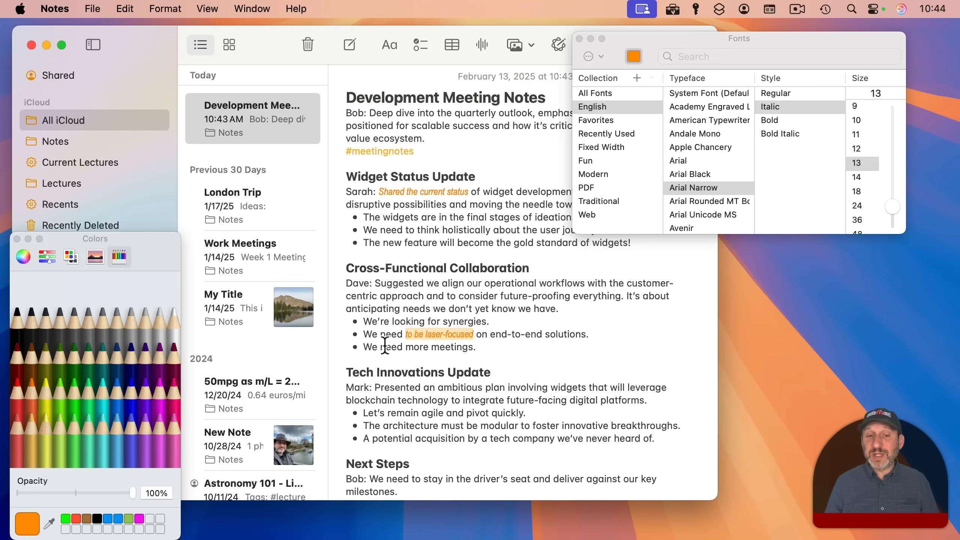
{"action": "left_click", "coordinate": [165, 9]}
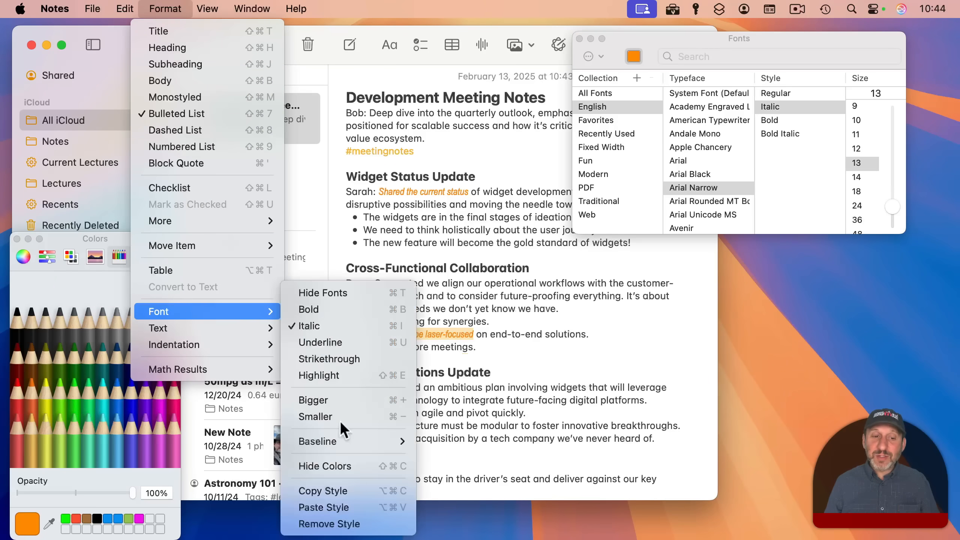
{"action": "left_click", "coordinate": [355, 524]}
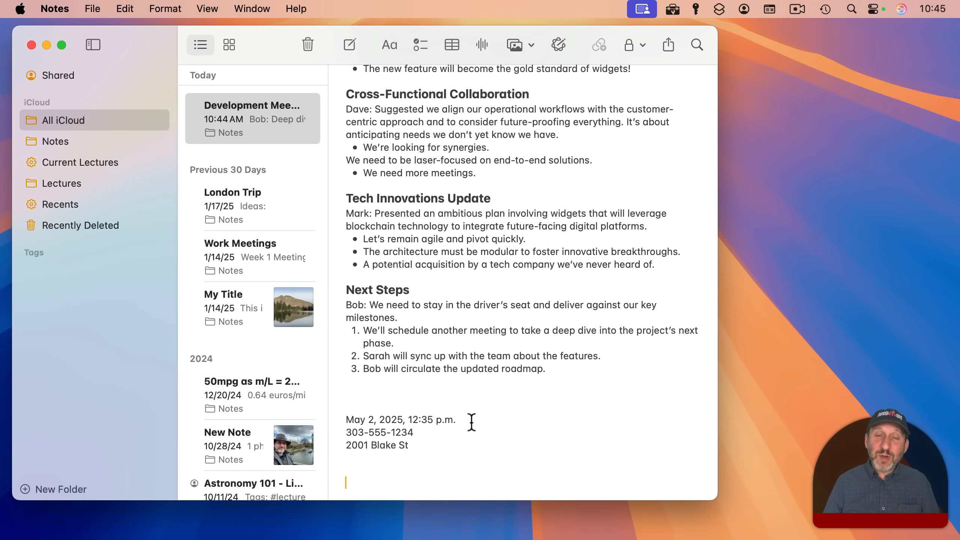
- Try the calendar, contact and map actions for the detected date, phone number and address, cancelling each
{"action": "mouse_move", "coordinate": [446, 420]}
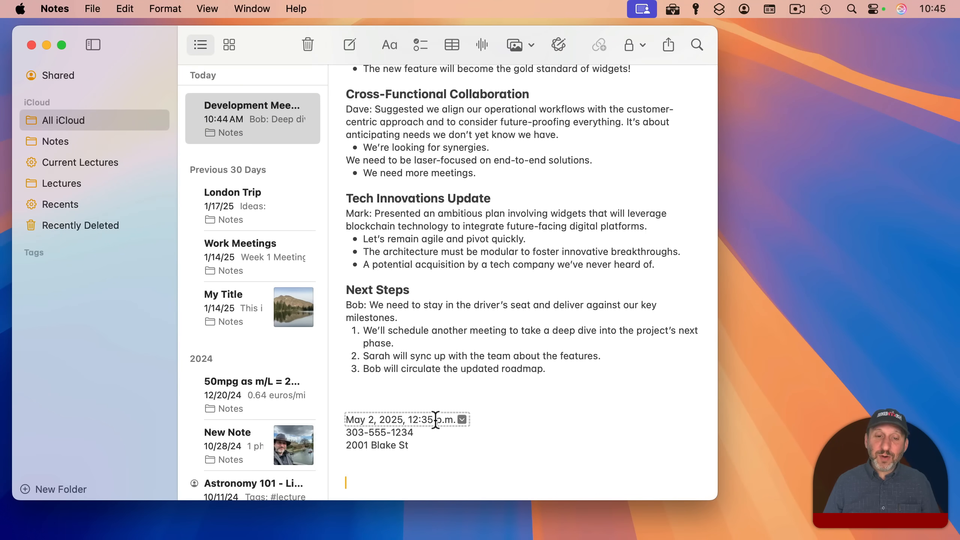
{"action": "left_click", "coordinate": [461, 419]}
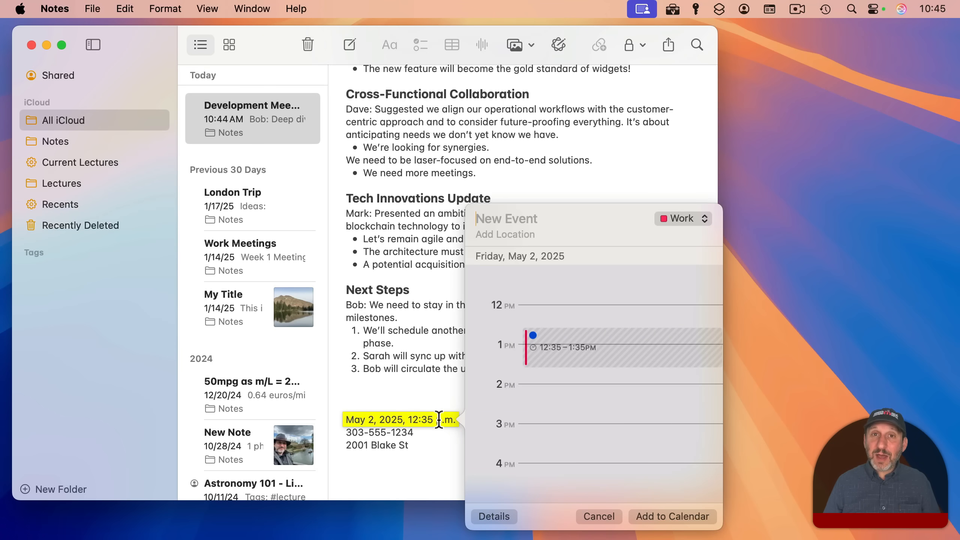
{"action": "left_click", "coordinate": [424, 401]}
{"action": "left_click", "coordinate": [419, 432]}
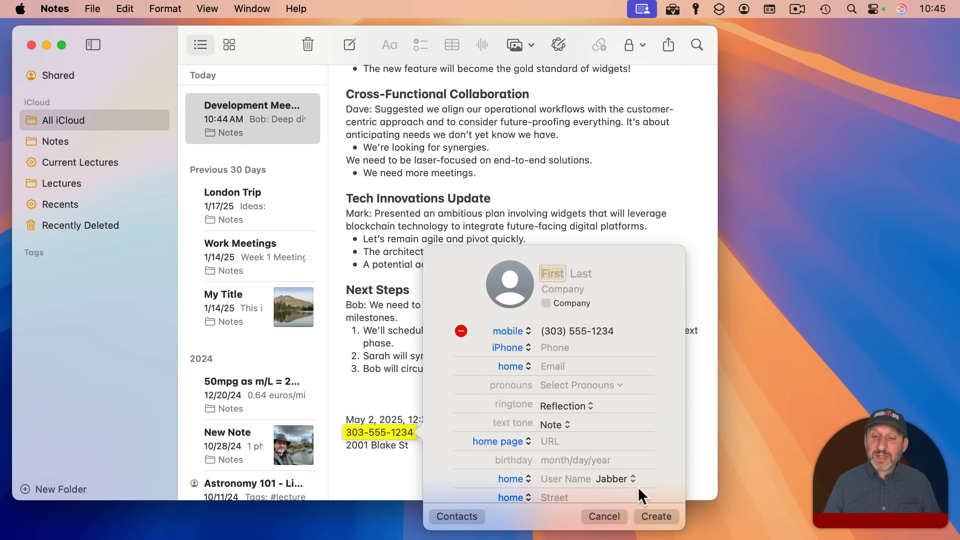
{"action": "left_click", "coordinate": [407, 388]}
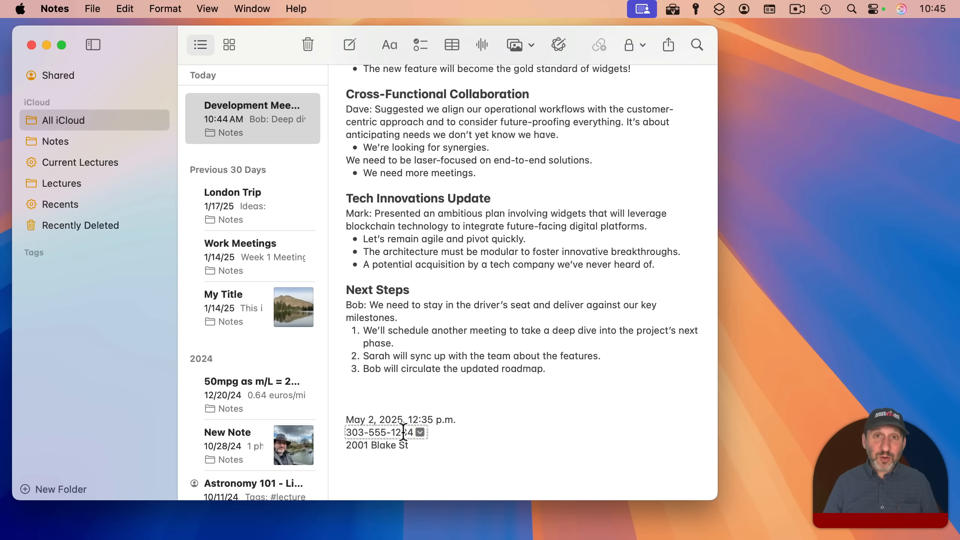
{"action": "right_click", "coordinate": [402, 432]}
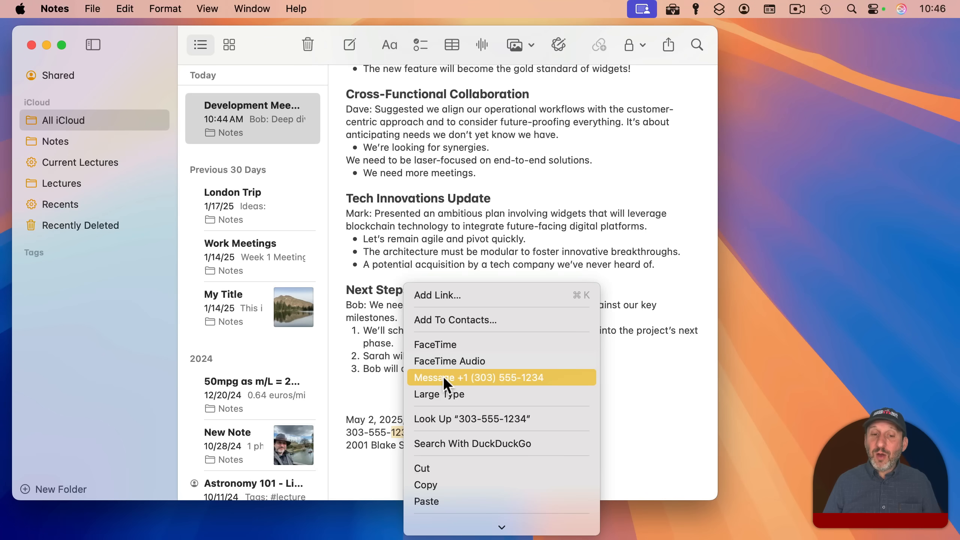
{"action": "left_click", "coordinate": [355, 449]}
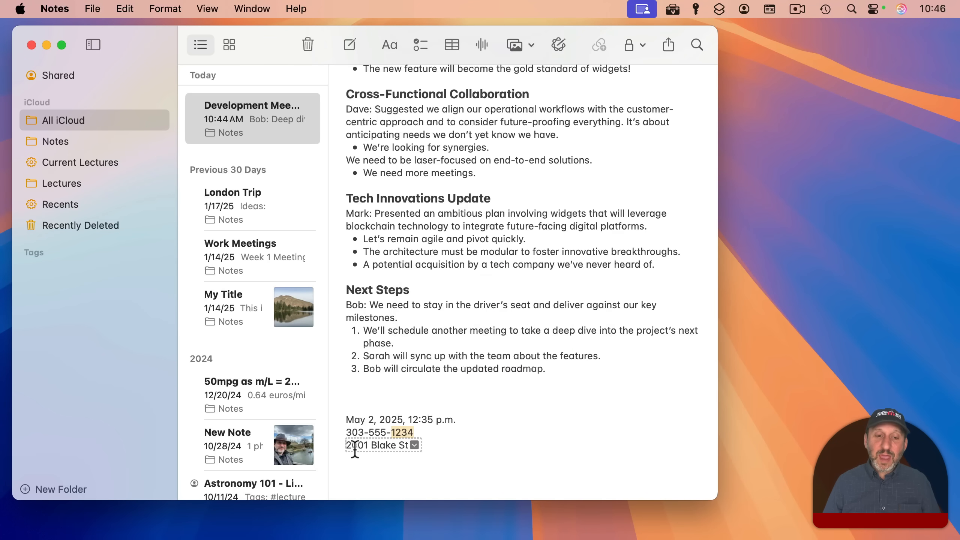
{"action": "left_click", "coordinate": [414, 445]}
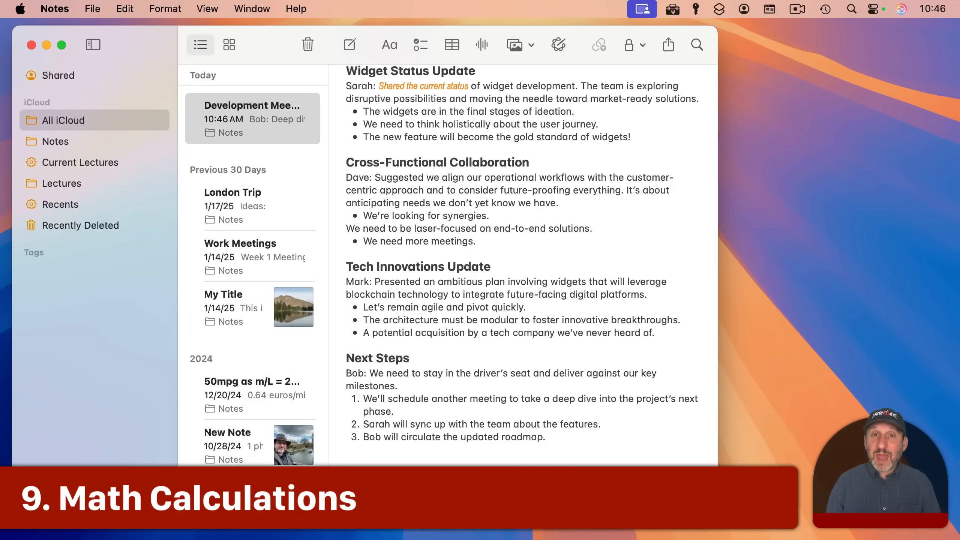
- Enter 1+1=2 and a=7, b=9, a+b=16 below Next Steps, then bring up Format > Math Results
{"action": "type", "text": "1"}
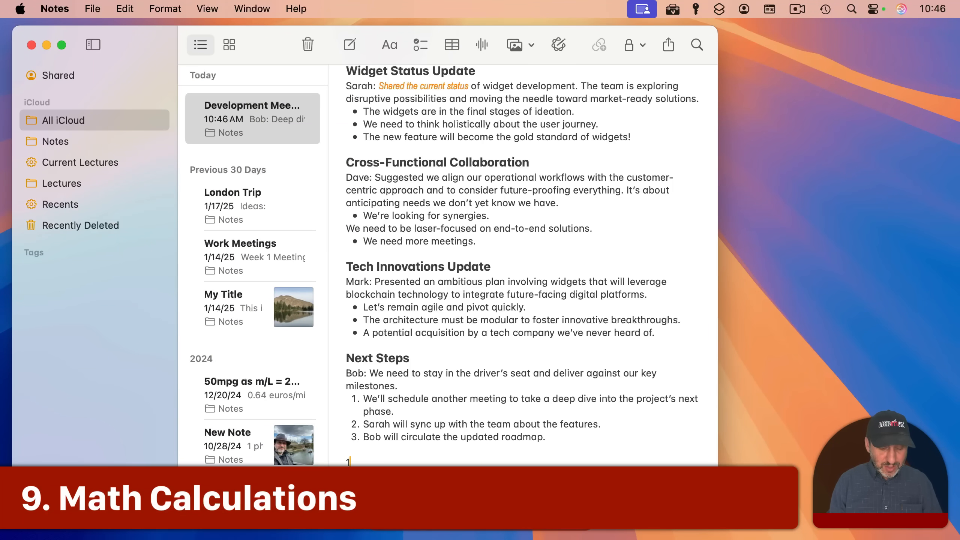
{"action": "type", "text": "+1=2"}
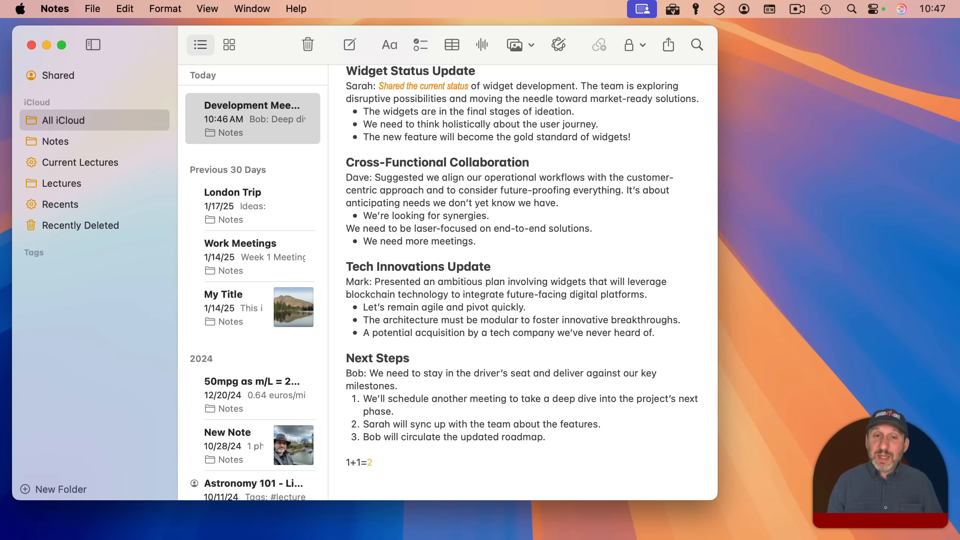
{"action": "key", "text": "Return"}
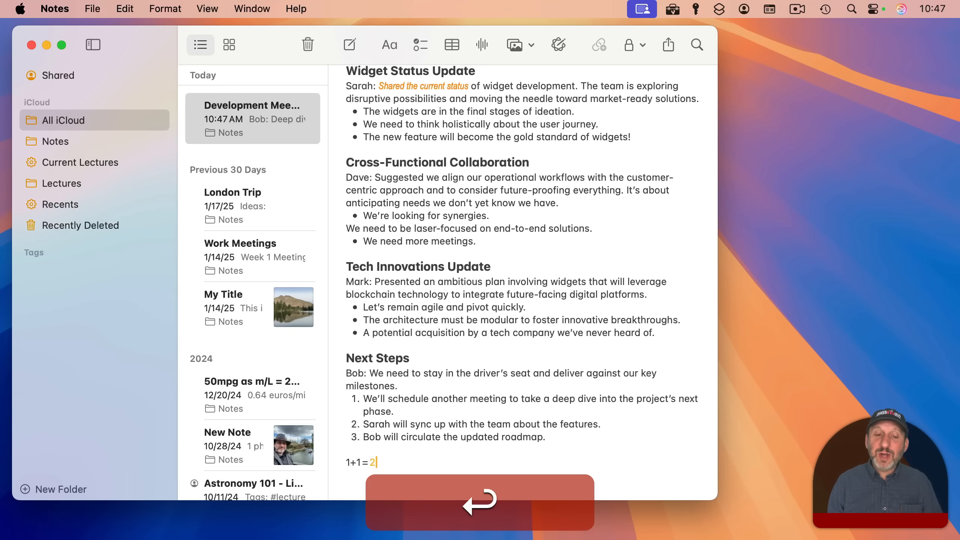
{"action": "key", "text": "Return"}
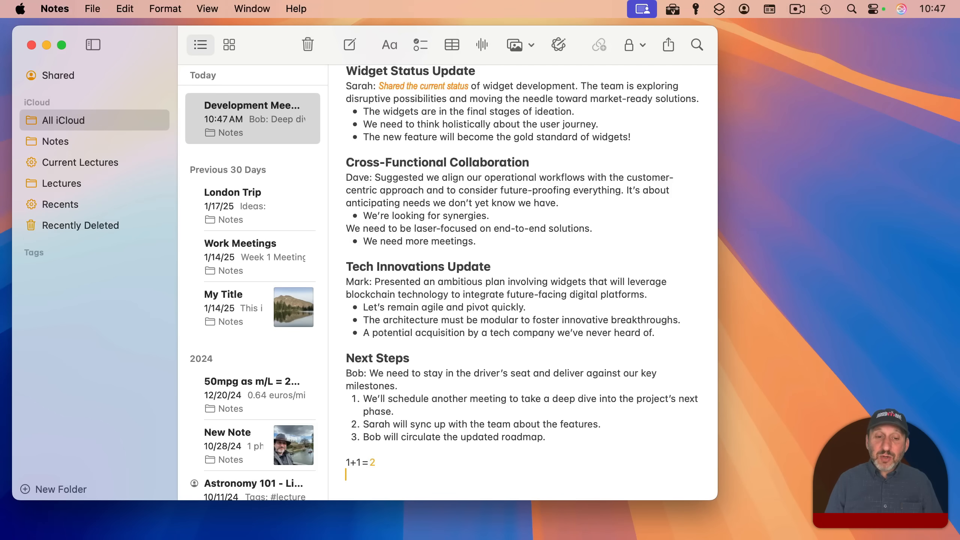
{"action": "type", "text": "a=7"}
{"action": "key", "text": "Return"}
{"action": "type", "text": "b=9"}
{"action": "key", "text": "Return"}
{"action": "type", "text": "a+b="}
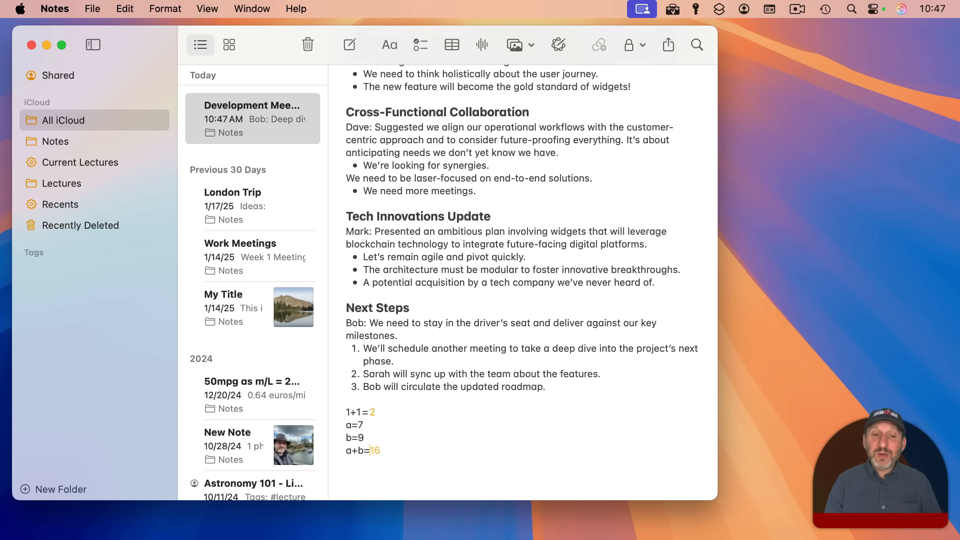
{"action": "key", "text": "Return"}
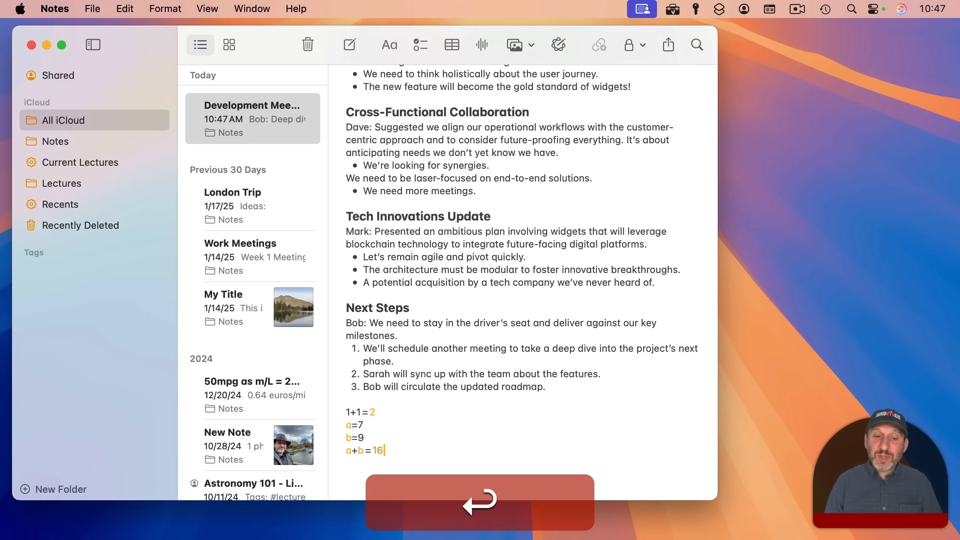
{"action": "left_click", "coordinate": [165, 8]}
{"action": "mouse_move", "coordinate": [195, 366]}
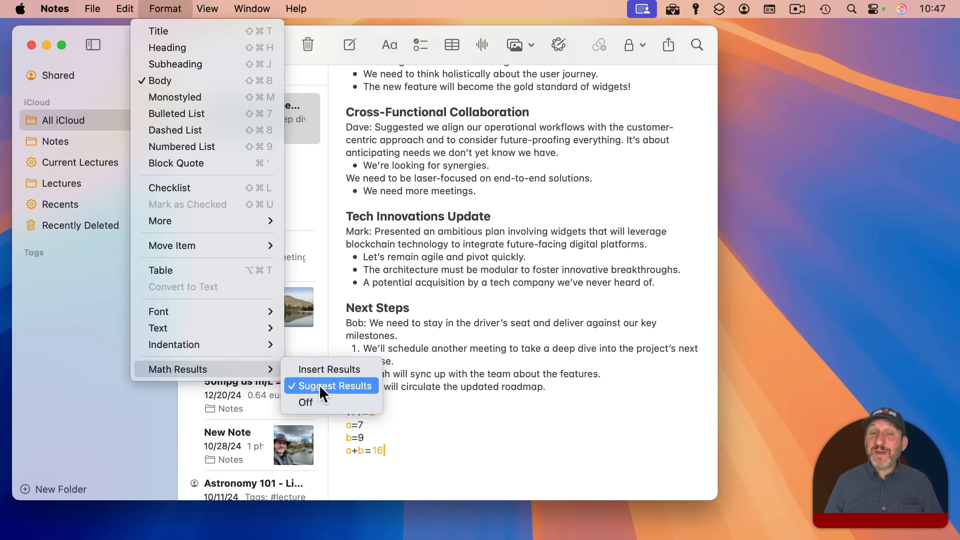
- Turn off automatic math results and insert Picture 4.heic below the #meetingnotes tag
{"action": "left_click", "coordinate": [308, 401]}
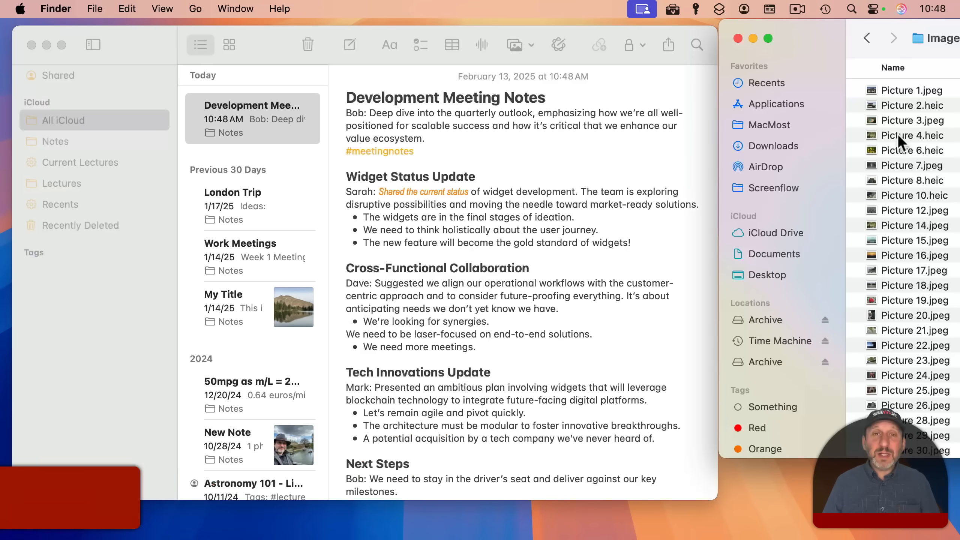
{"action": "left_click_drag", "start_coordinate": [897, 133], "coordinate": [398, 164]}
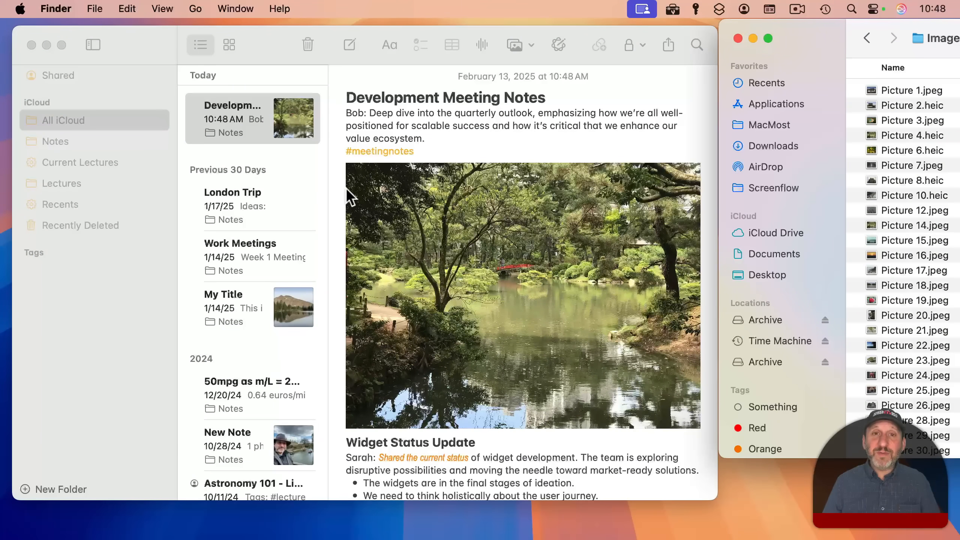
{"action": "left_click", "coordinate": [645, 216]}
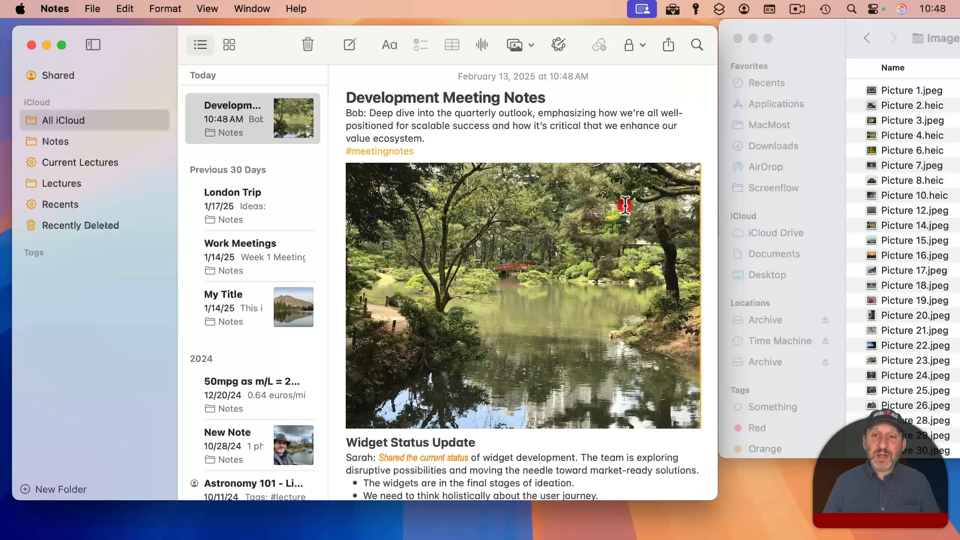
- Show the pond photo as a small thumbnail and open its full-size Quick Look preview
{"action": "right_click", "coordinate": [510, 184]}
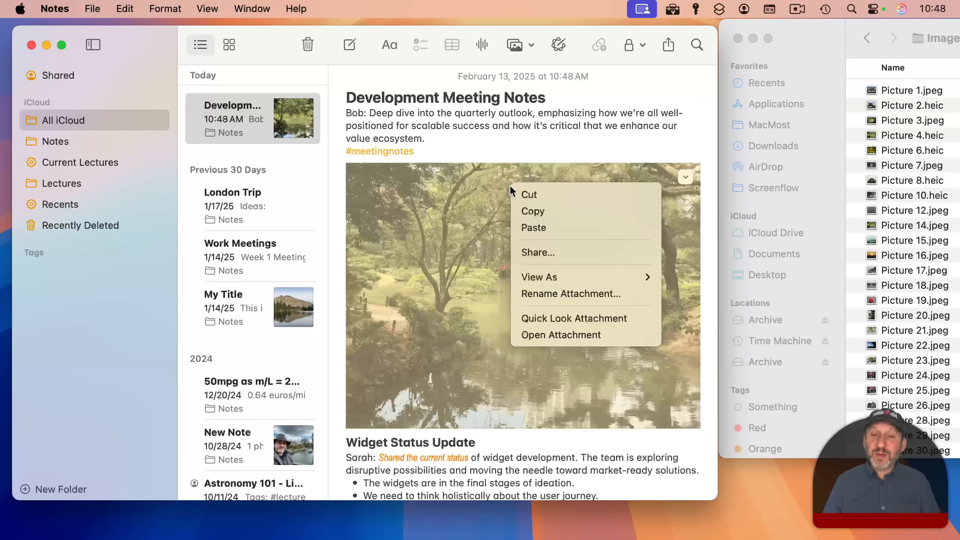
{"action": "mouse_move", "coordinate": [540, 277]}
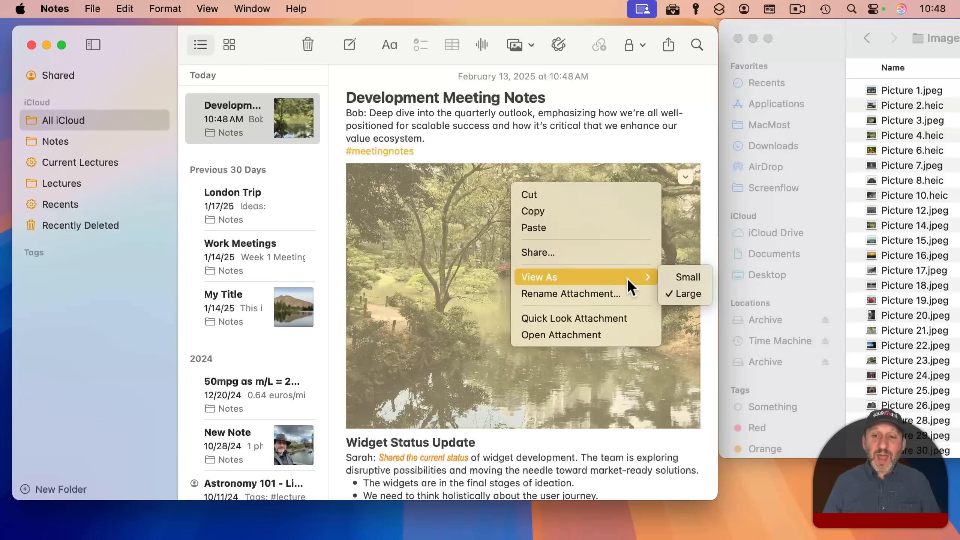
{"action": "left_click", "coordinate": [675, 277]}
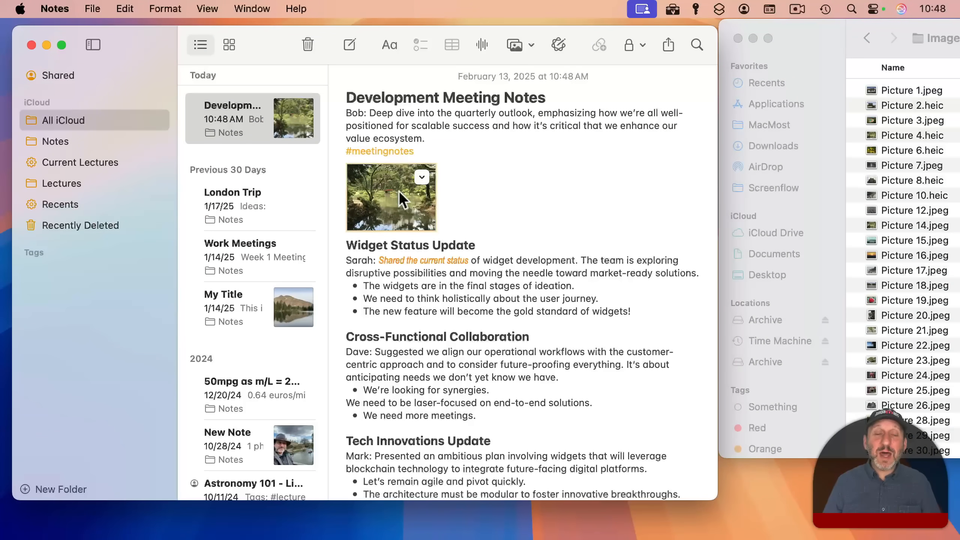
{"action": "double_click", "coordinate": [402, 199]}
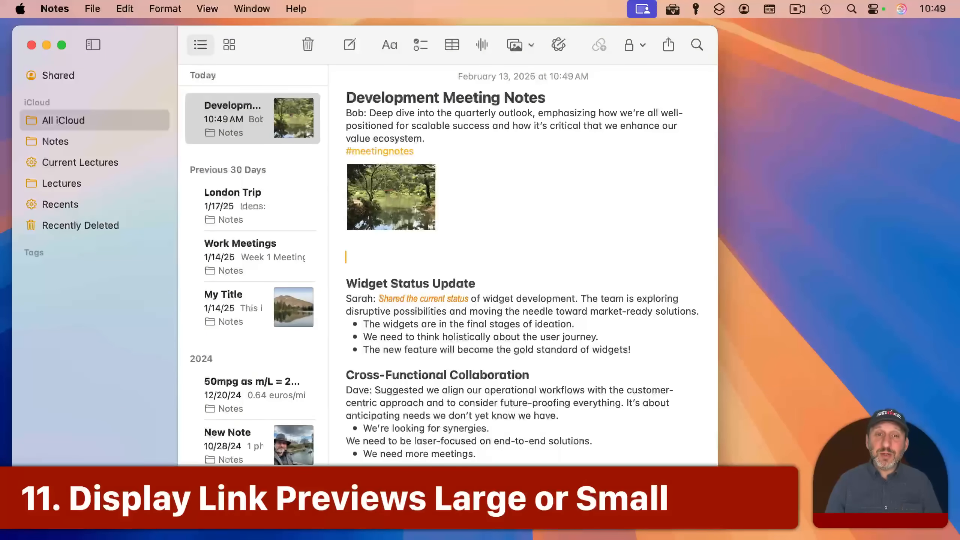
- Add a macmost.com link under the photo and show it as a link preview card
{"action": "type", "text": "macmost."}
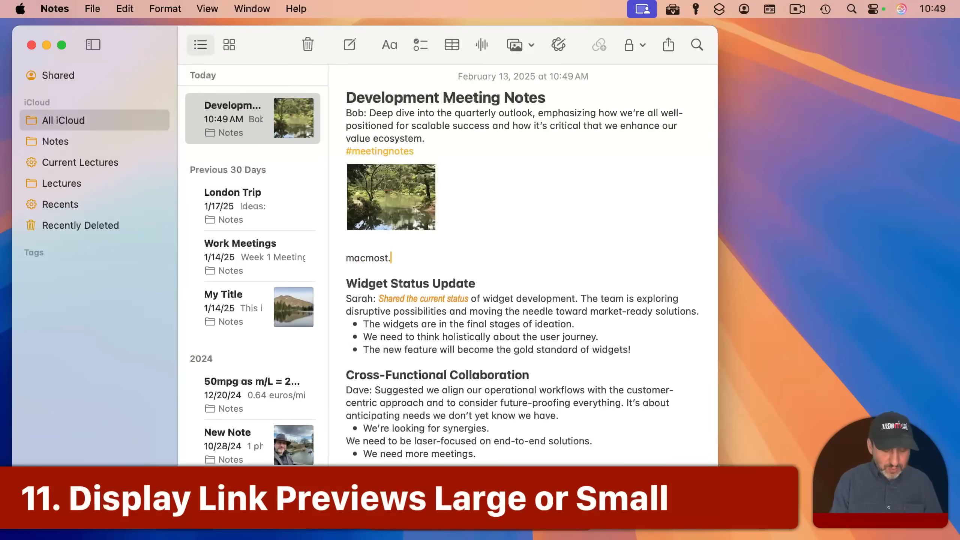
{"action": "type", "text": "com"}
{"action": "key", "text": "Return"}
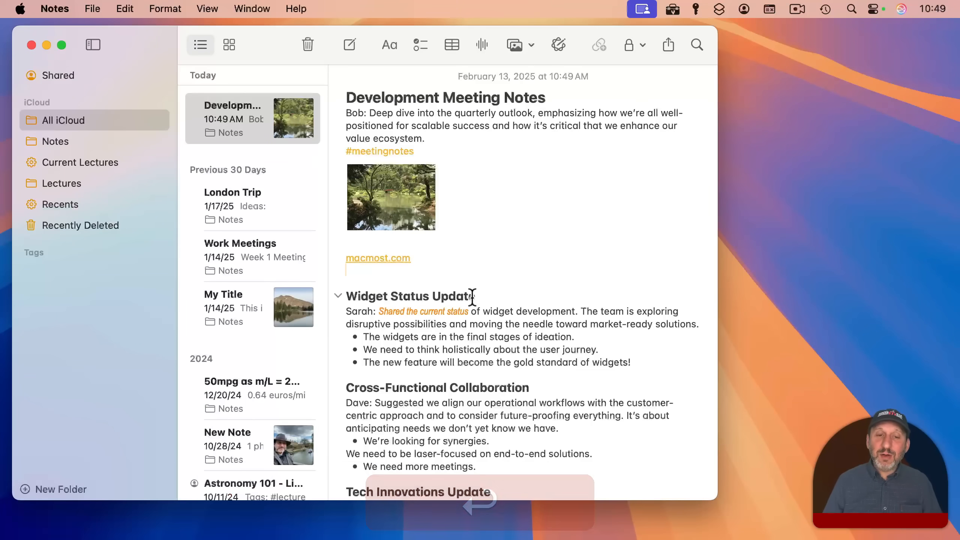
{"action": "right_click", "coordinate": [393, 260]}
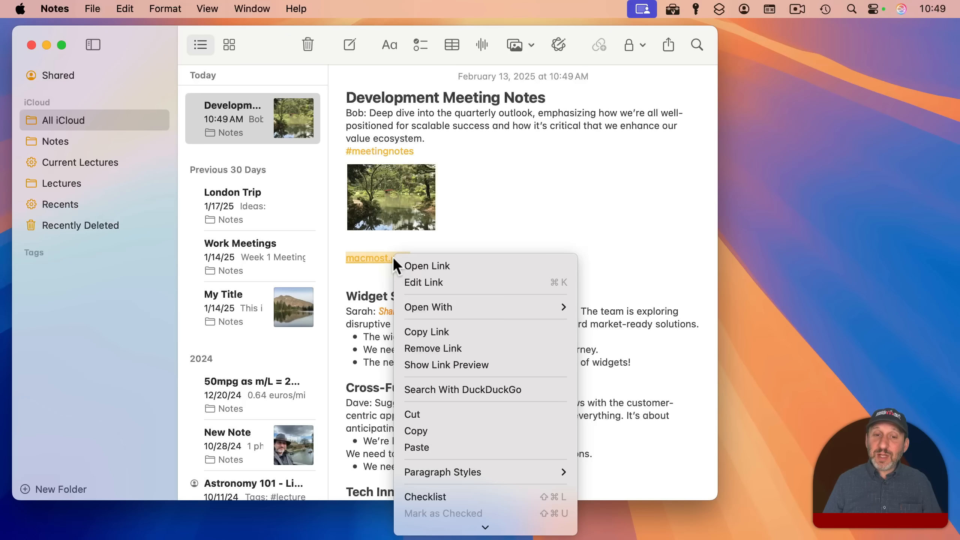
{"action": "left_click", "coordinate": [415, 363]}
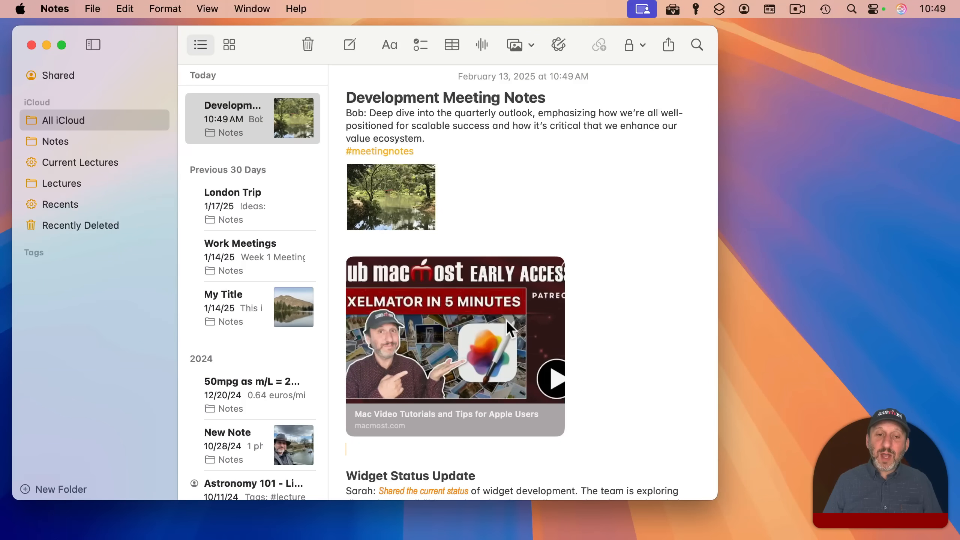
- Shrink the macmost.com preview to a small card, then revert it to a plain link
{"action": "right_click", "coordinate": [459, 296]}
{"action": "mouse_move", "coordinate": [500, 390]}
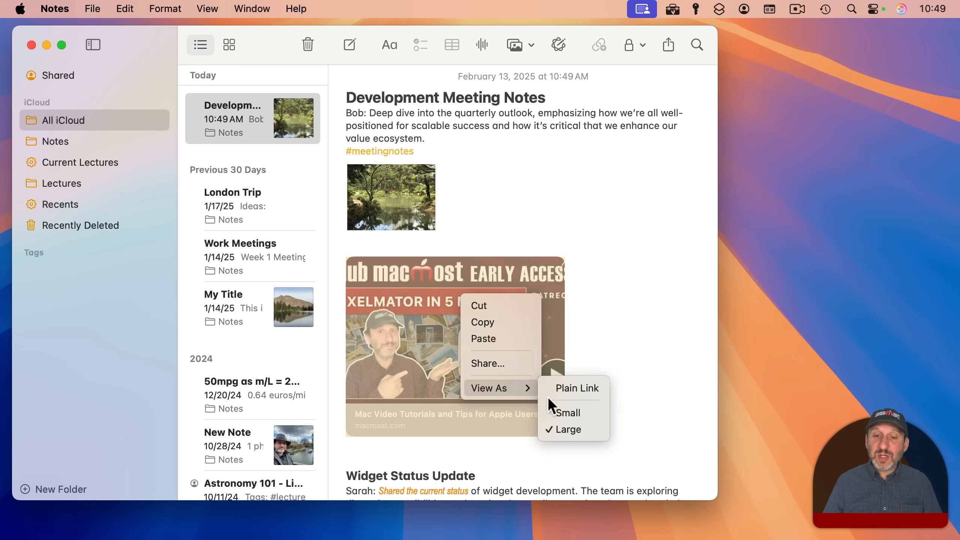
{"action": "left_click", "coordinate": [556, 408]}
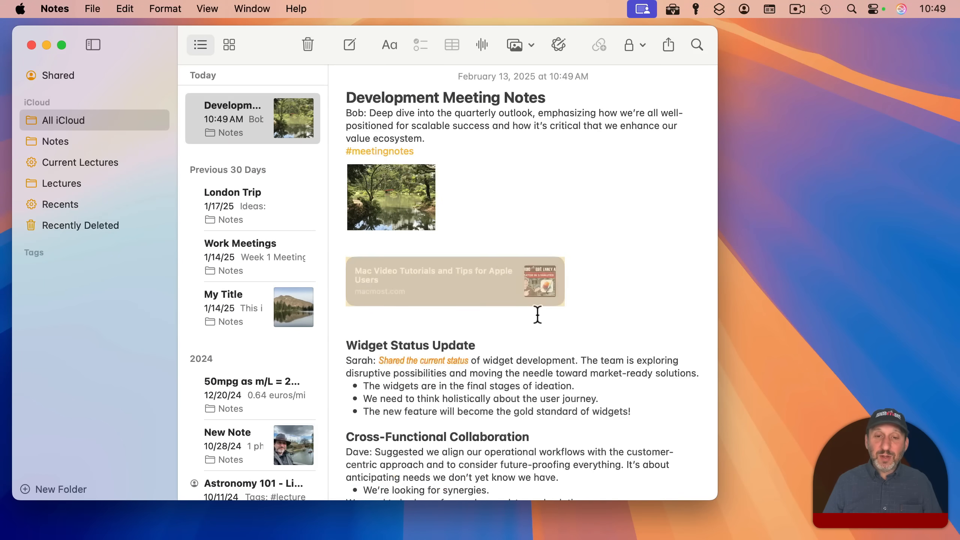
{"action": "right_click", "coordinate": [448, 285]}
{"action": "mouse_move", "coordinate": [481, 376]}
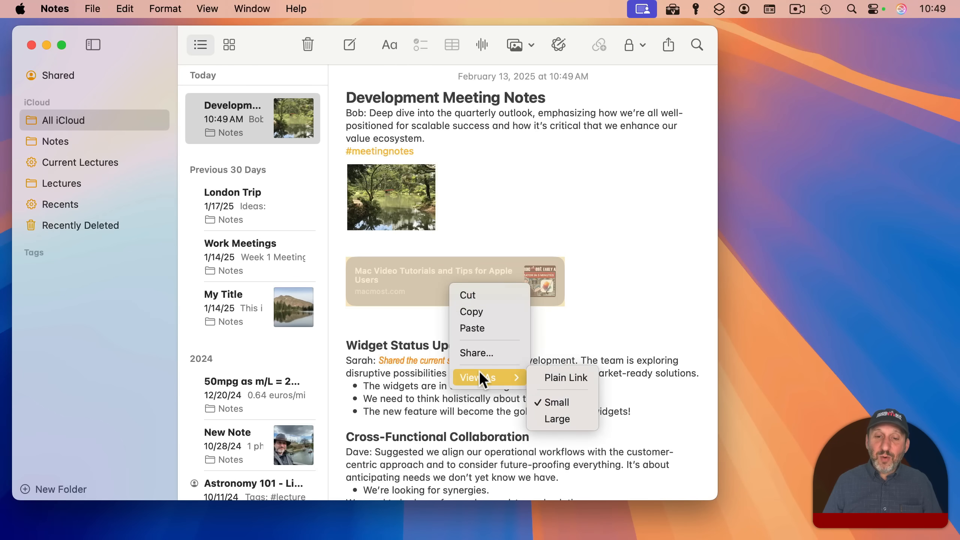
{"action": "left_click", "coordinate": [540, 374]}
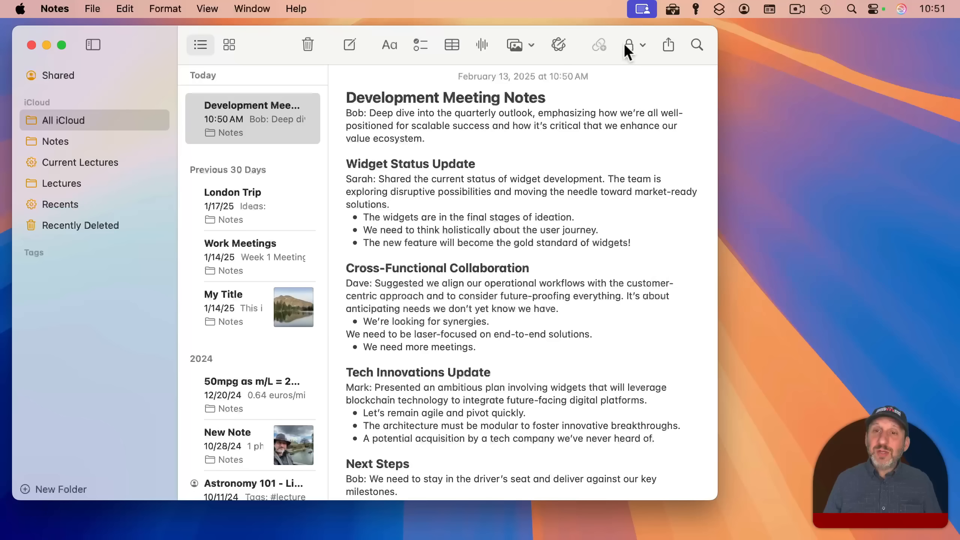
- Lock the Development Meeting Notes note, close all locked notes, then unlock it with the password
{"action": "left_click", "coordinate": [628, 42]}
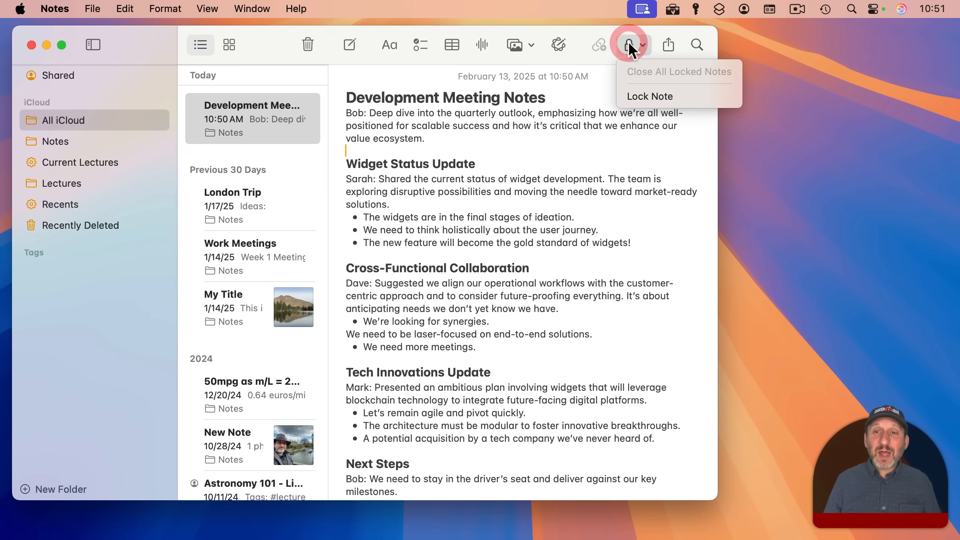
{"action": "left_click", "coordinate": [646, 96]}
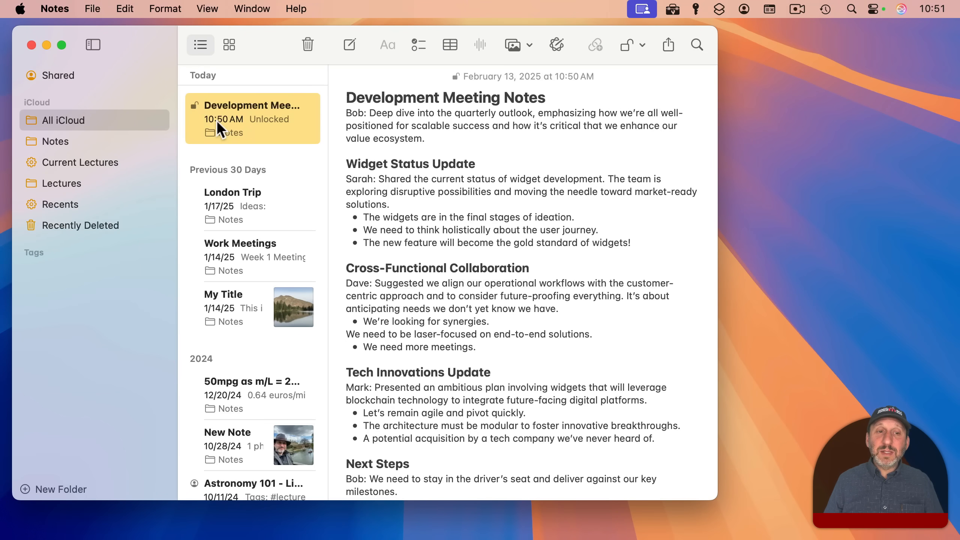
{"action": "left_click", "coordinate": [489, 320]}
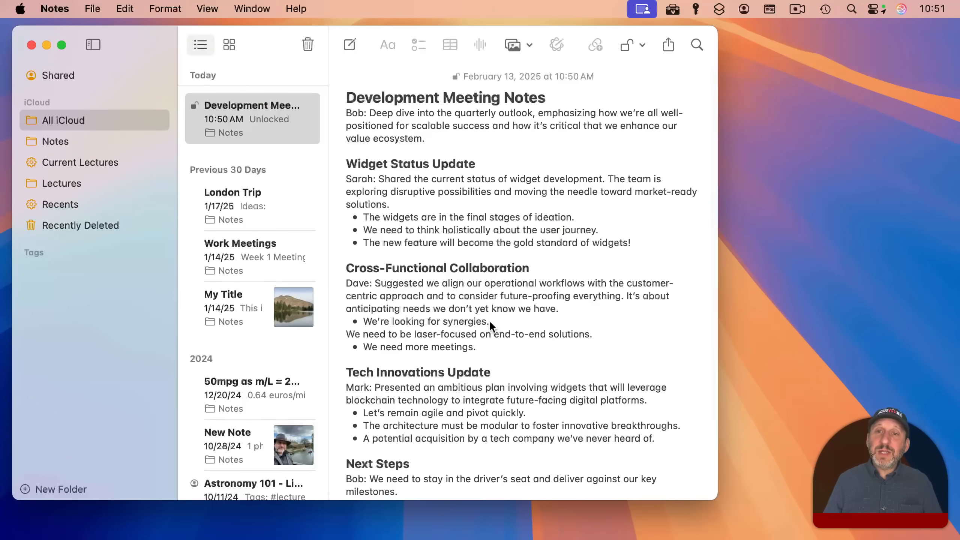
{"action": "left_click", "coordinate": [627, 46]}
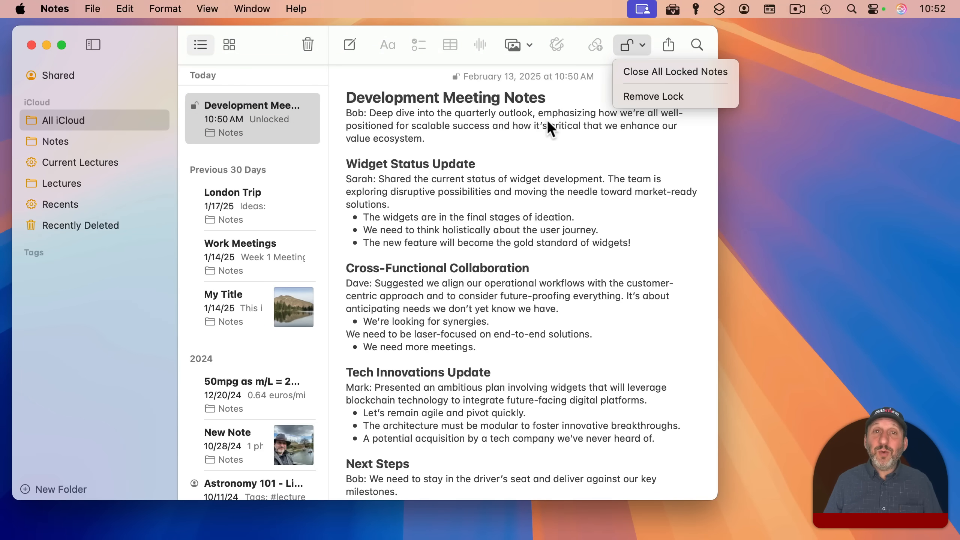
{"action": "left_click", "coordinate": [424, 111]}
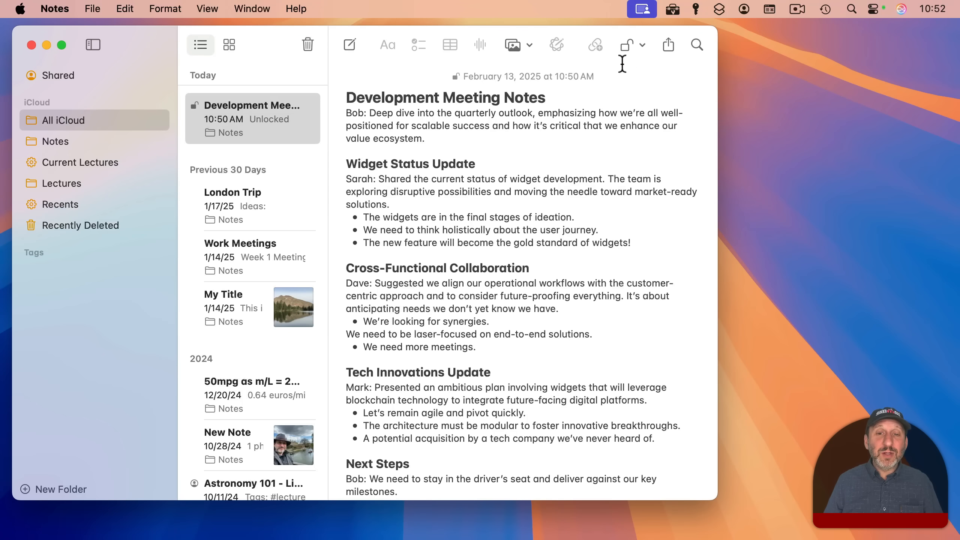
{"action": "left_click", "coordinate": [628, 45]}
{"action": "left_click", "coordinate": [630, 65]}
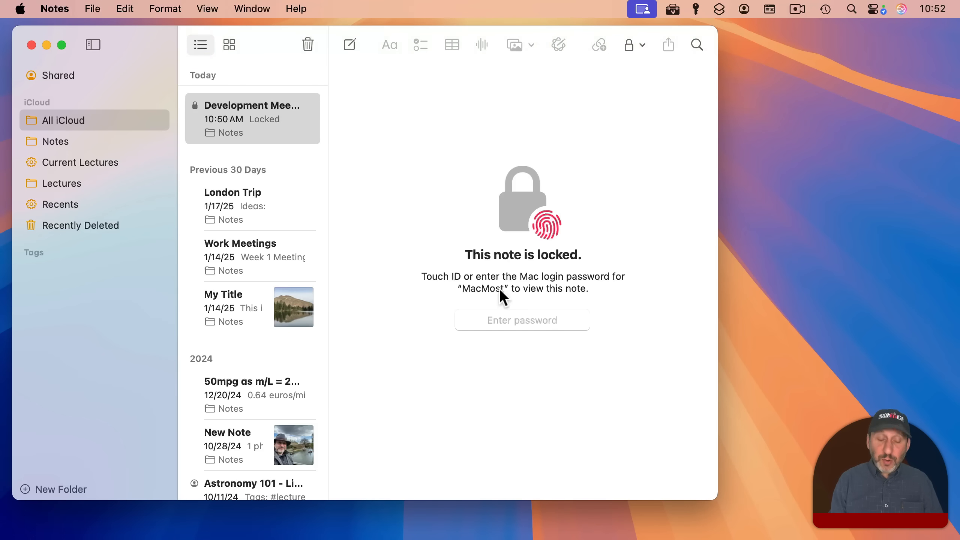
{"action": "left_click", "coordinate": [488, 319]}
- Open Notes Settings and show the password options for locked notes
{"action": "left_click", "coordinate": [54, 9]}
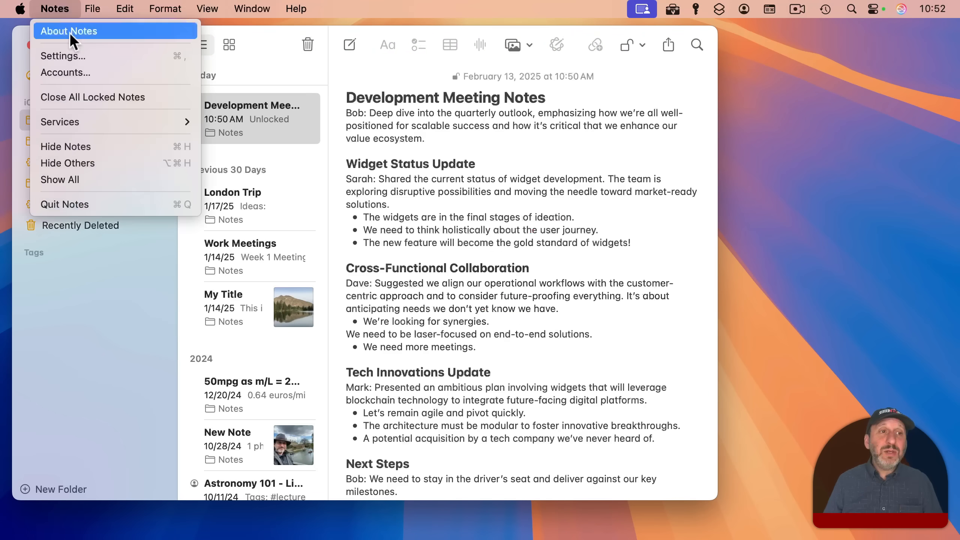
{"action": "left_click", "coordinate": [73, 48]}
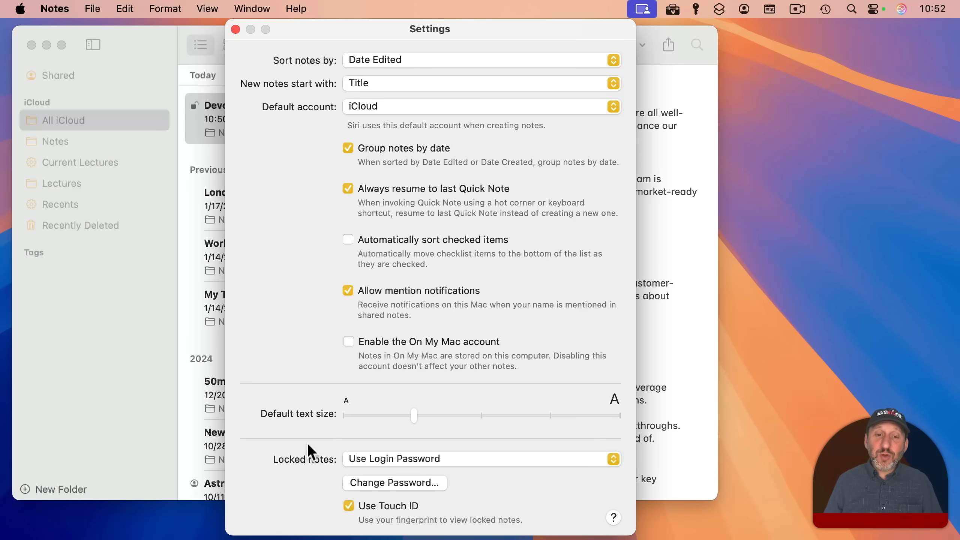
{"action": "left_click", "coordinate": [435, 459]}
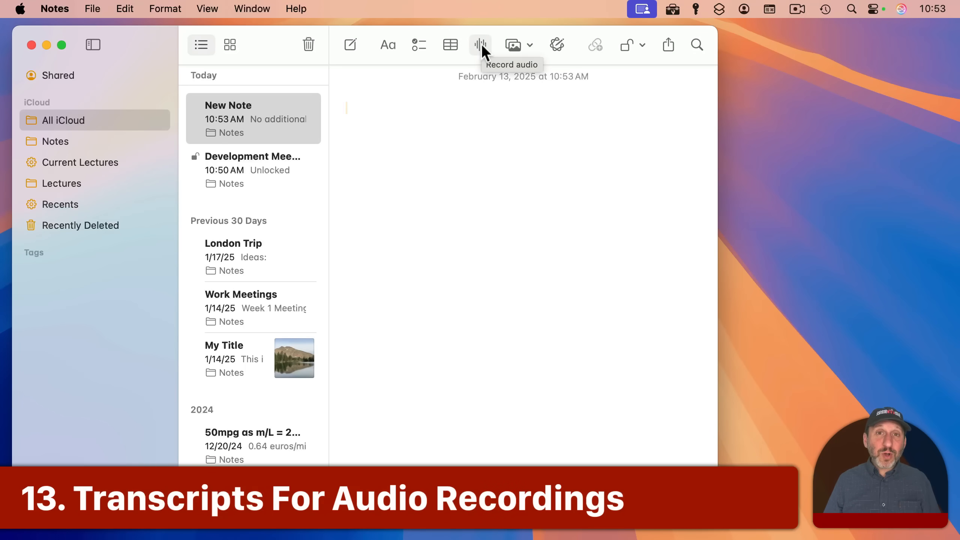
- Record a 3-second audio clip into the New Recording note
{"action": "left_click", "coordinate": [481, 45]}
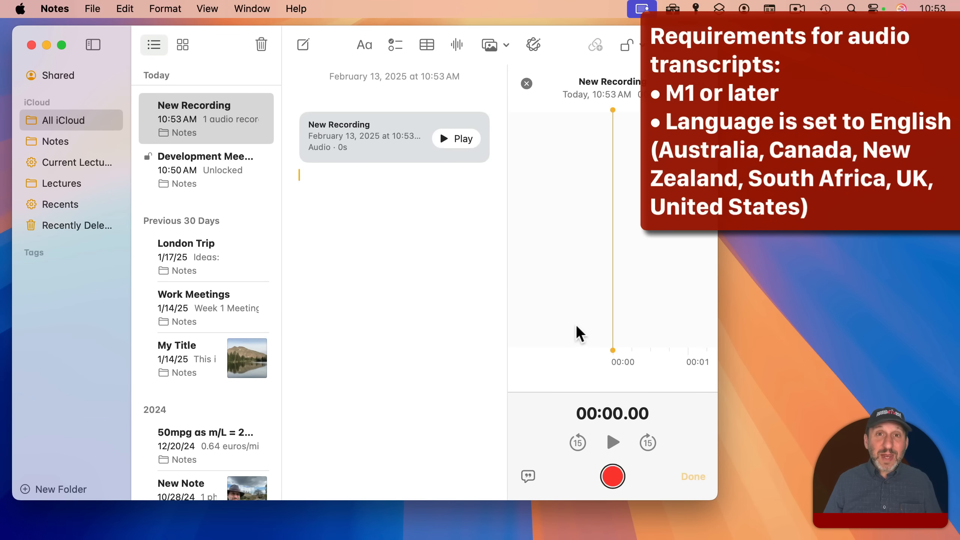
{"action": "left_click", "coordinate": [613, 477]}
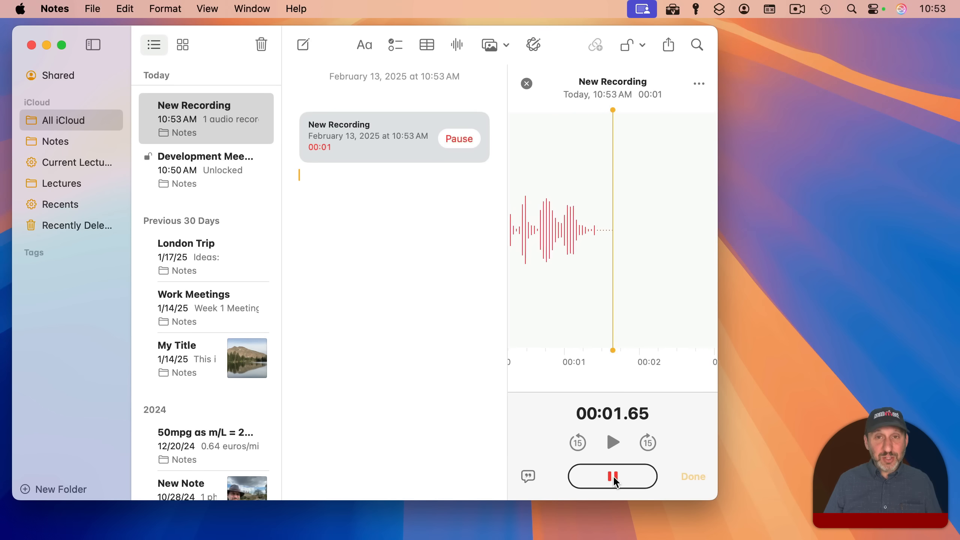
{"action": "left_click", "coordinate": [613, 476]}
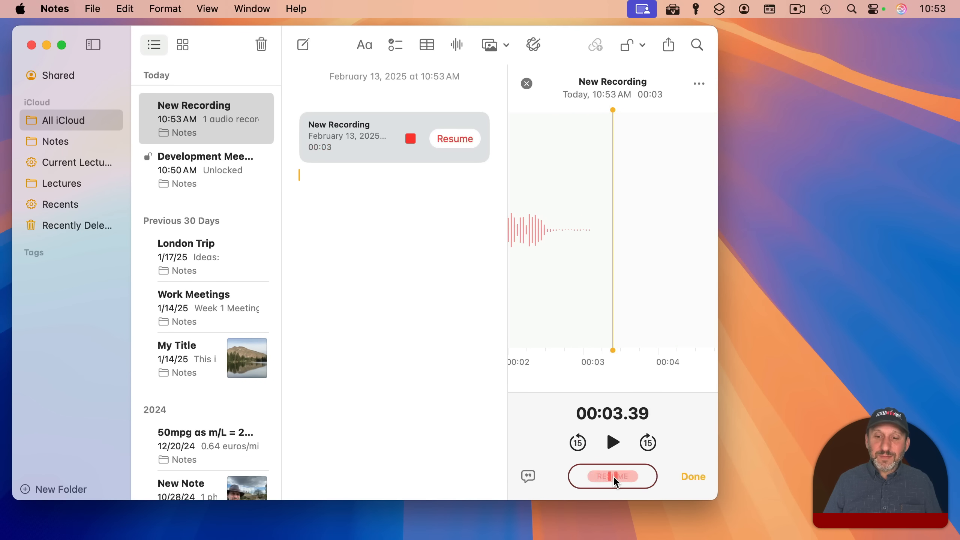
{"action": "left_click", "coordinate": [693, 476]}
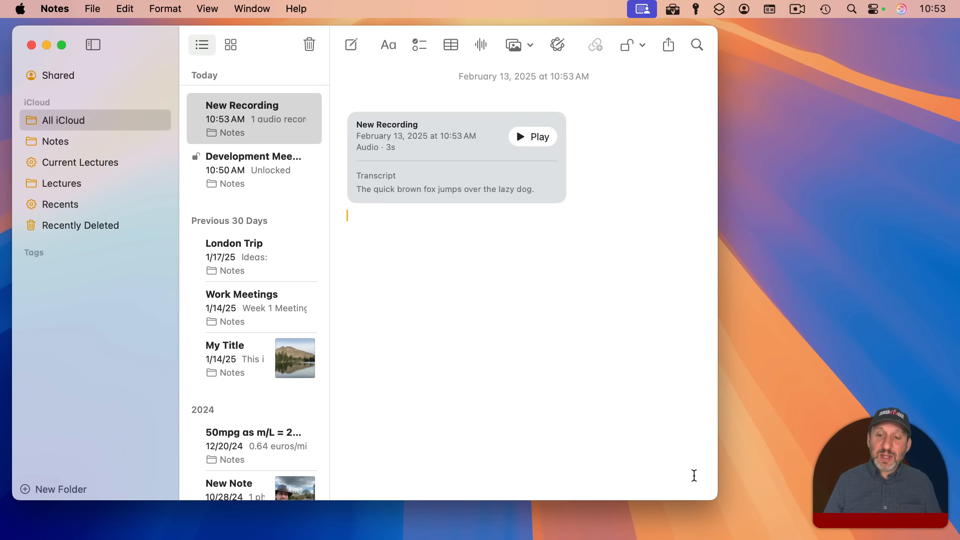
- Add the recording's transcript, 'The quick brown fox jumps over the lazy dog.', to the note body
{"action": "double_click", "coordinate": [425, 135]}
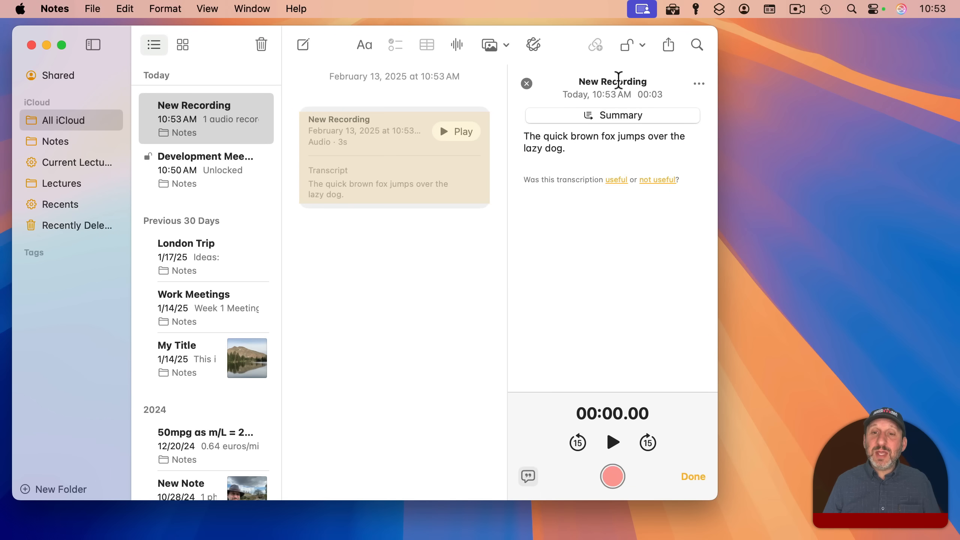
{"action": "left_click", "coordinate": [699, 84]}
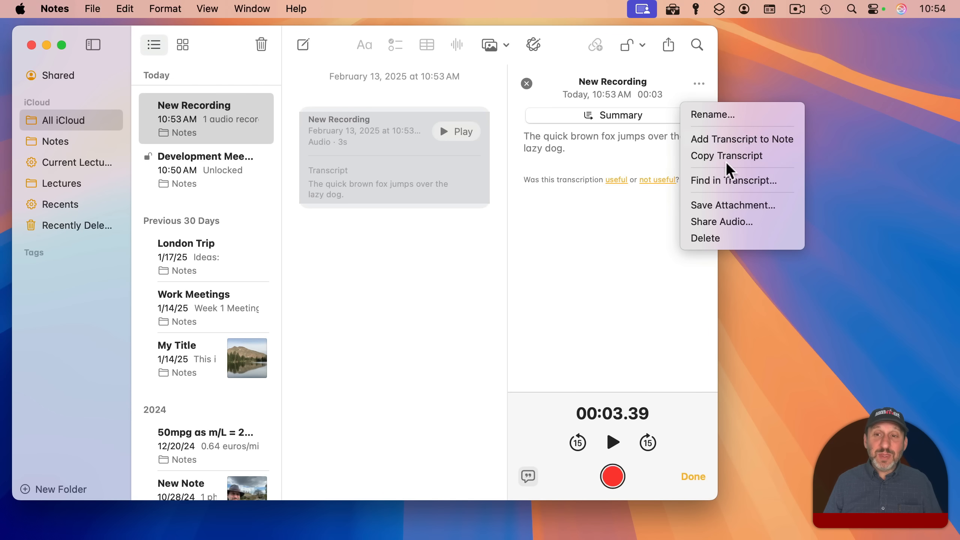
{"action": "left_click", "coordinate": [730, 141]}
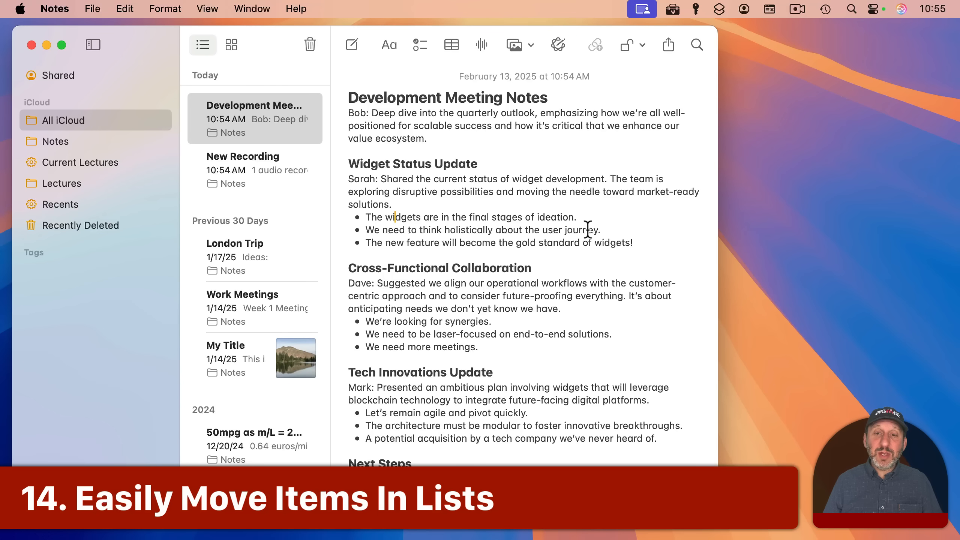
- Convert the three Widget Status Update bullets into a numbered list
{"action": "left_click_drag", "start_coordinate": [637, 242], "coordinate": [367, 217]}
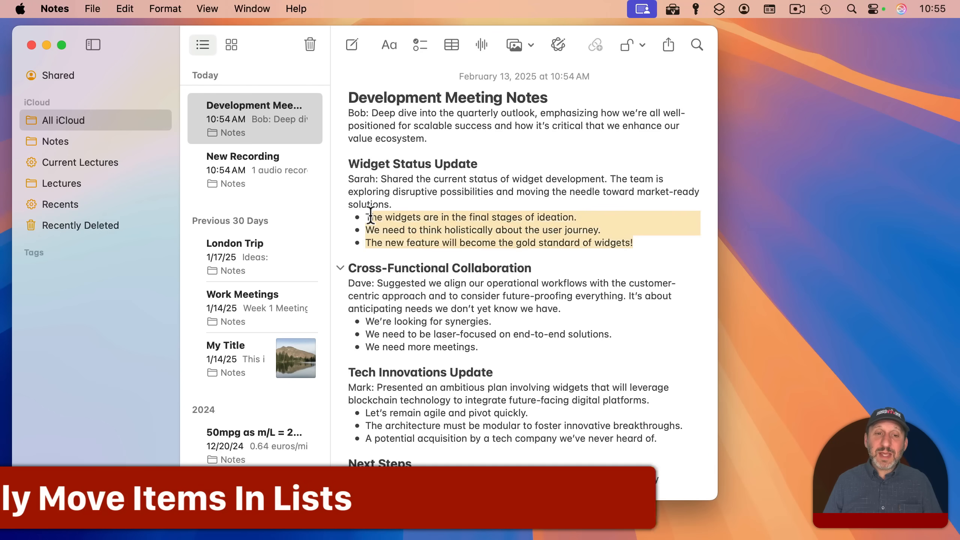
{"action": "left_click", "coordinate": [387, 48]}
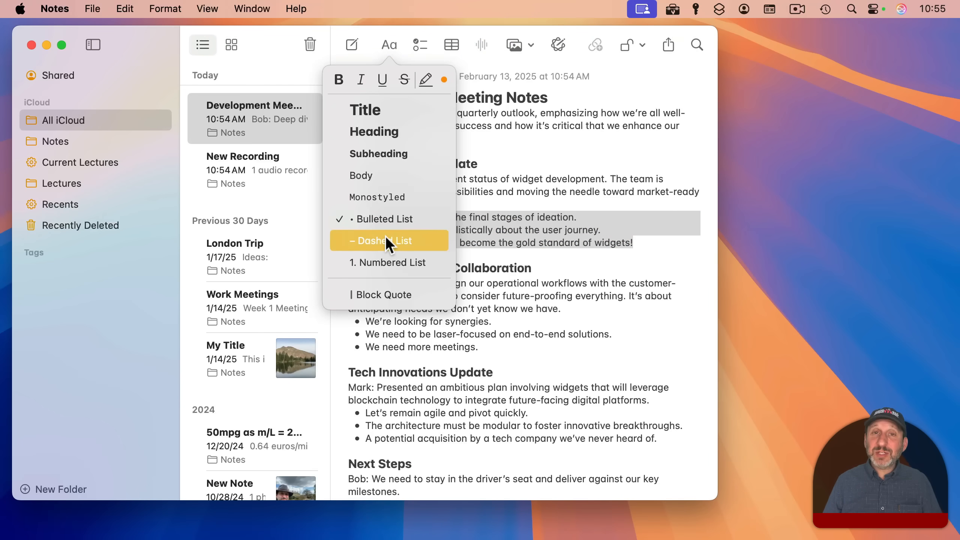
{"action": "left_click", "coordinate": [406, 262]}
{"action": "left_click", "coordinate": [428, 226]}
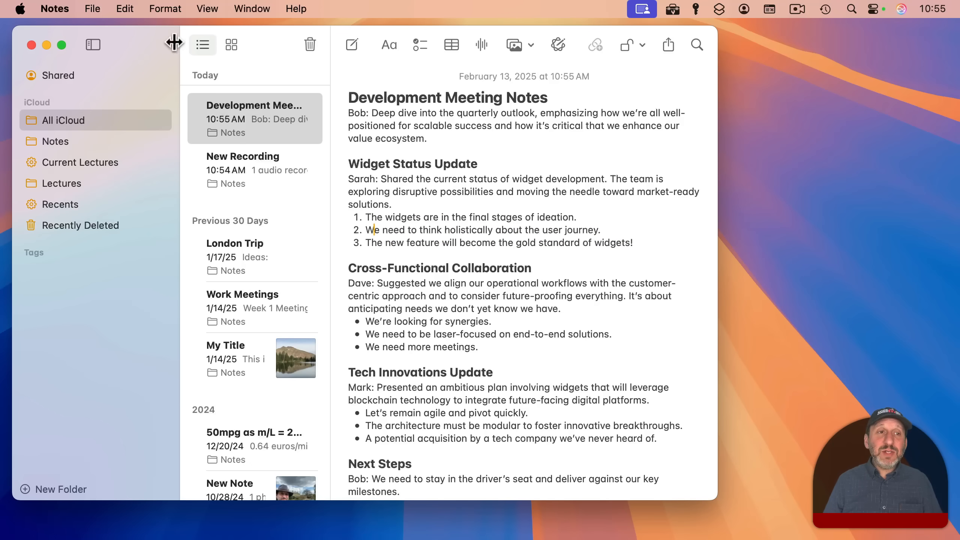
- Move the user journey item to the end of the numbered list, then select all three items
{"action": "left_click", "coordinate": [166, 8]}
{"action": "mouse_move", "coordinate": [192, 246]}
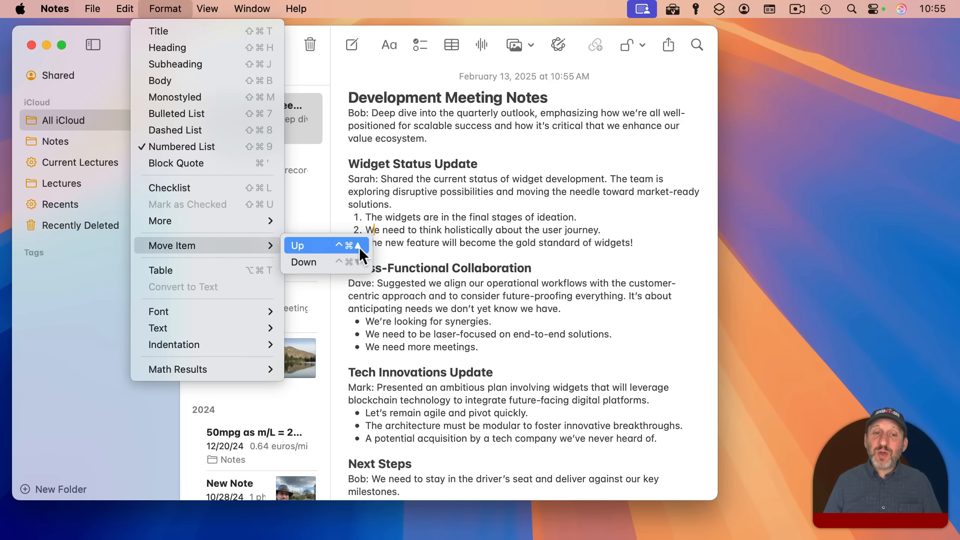
{"action": "left_click", "coordinate": [407, 232]}
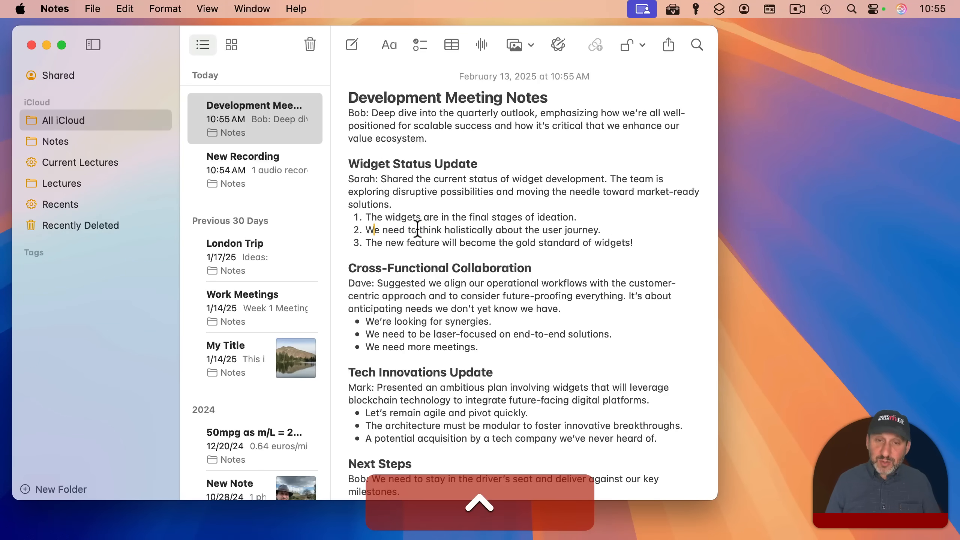
{"action": "key", "text": "ctrl+super+Up"}
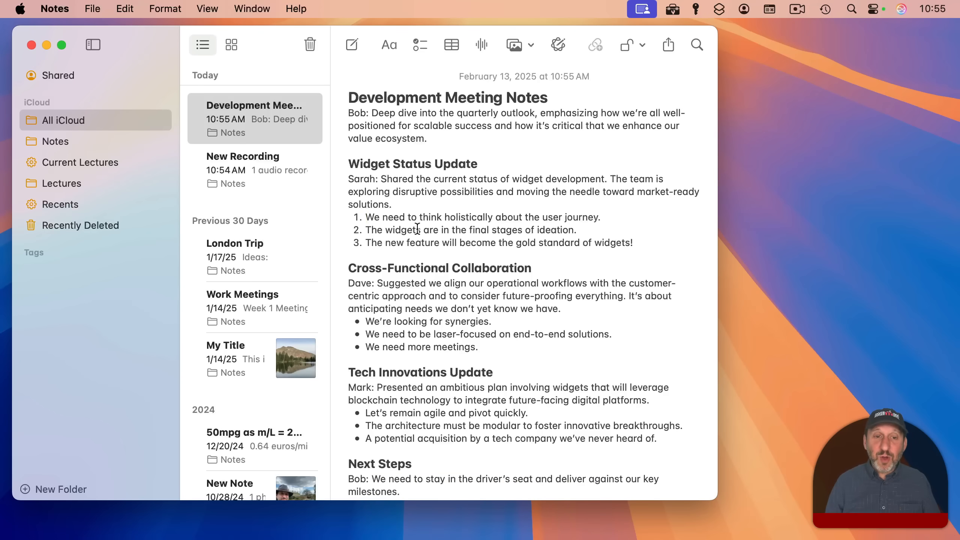
{"action": "key", "text": "ctrl+super+Down"}
{"action": "key", "text": "ctrl+super+Down"}
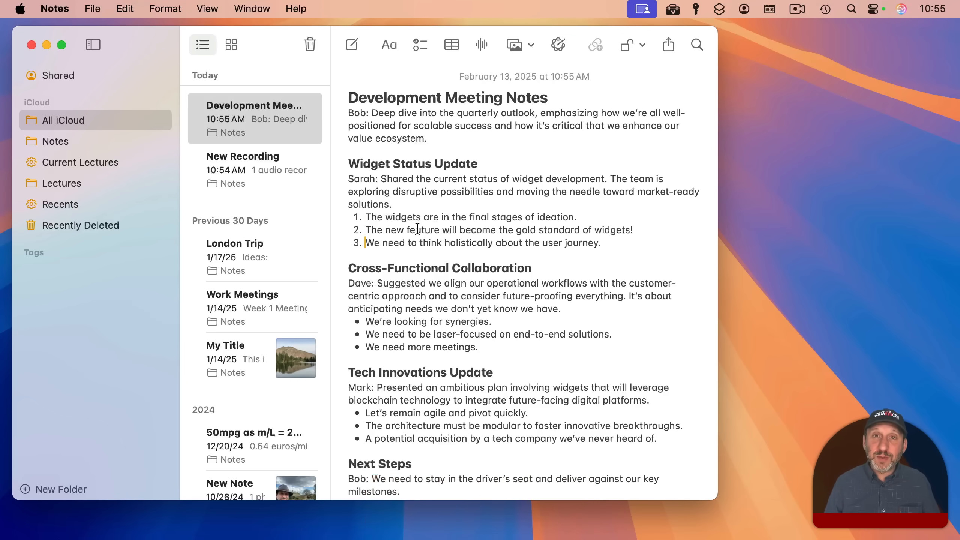
{"action": "left_click_drag", "start_coordinate": [602, 242], "coordinate": [354, 219]}
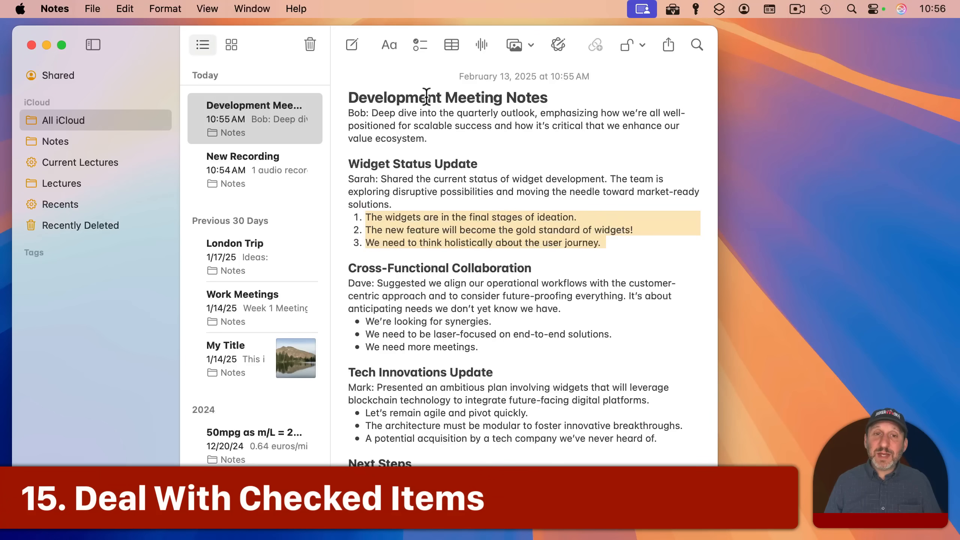
- Turn the numbered list into a checklist and test checking the gold standard and ideation items
{"action": "left_click", "coordinate": [415, 43]}
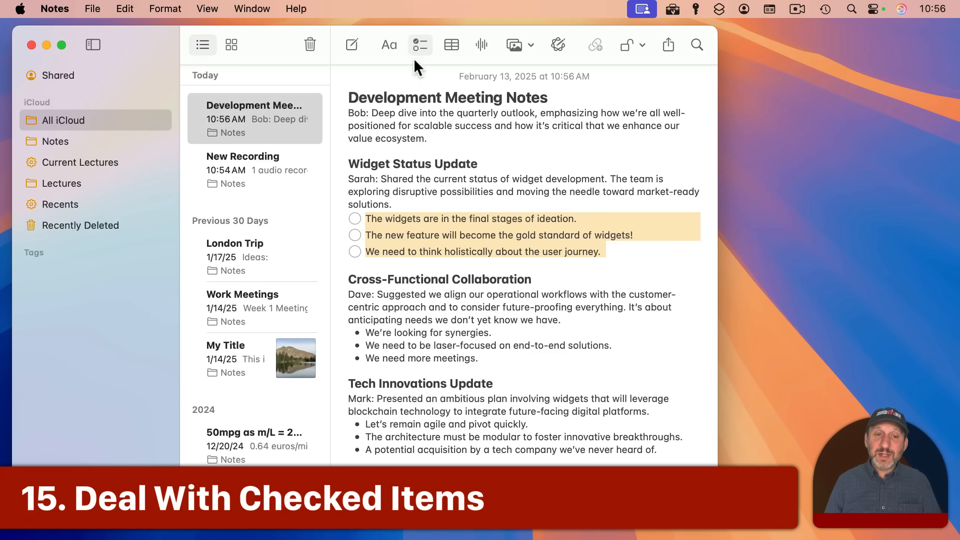
{"action": "left_click", "coordinate": [355, 234]}
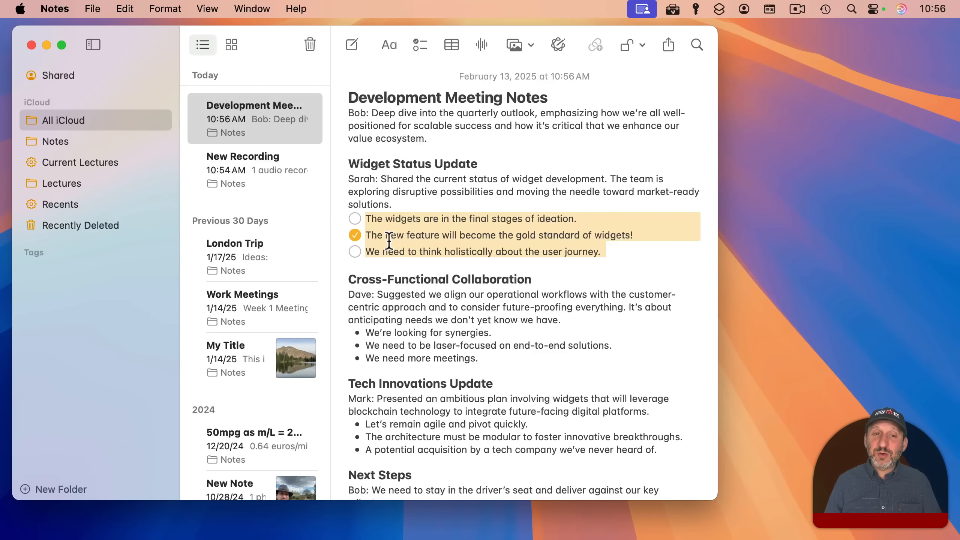
{"action": "left_click", "coordinate": [352, 234]}
{"action": "left_click", "coordinate": [353, 217]}
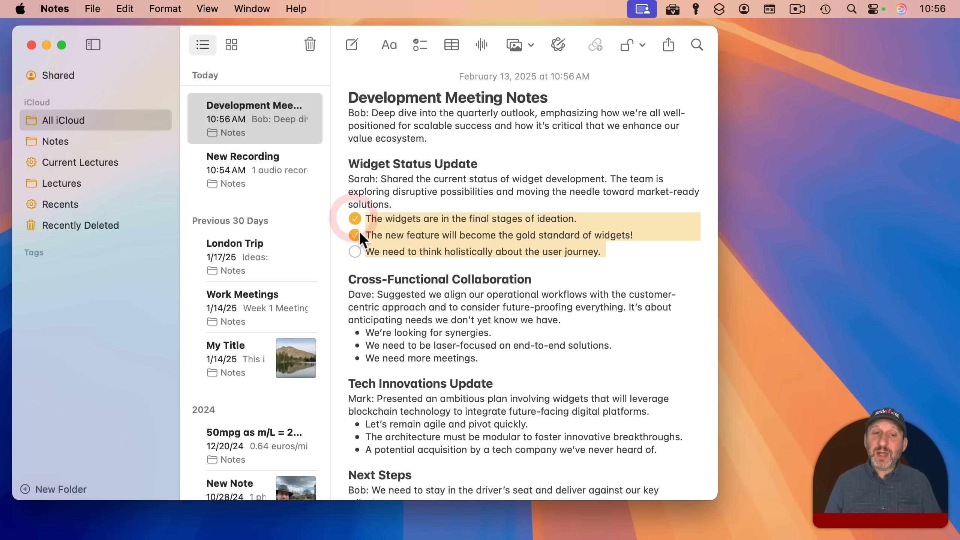
{"action": "left_click", "coordinate": [354, 218]}
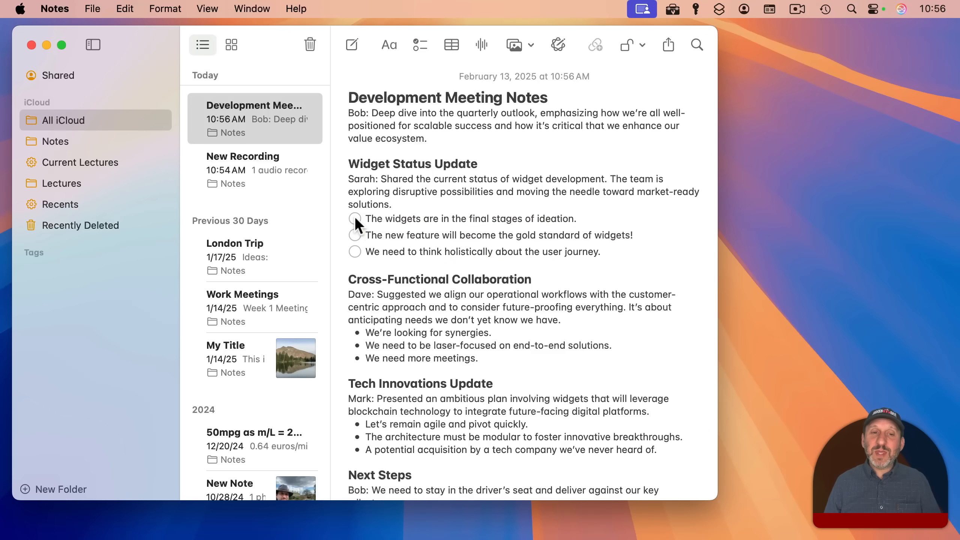
{"action": "left_click", "coordinate": [354, 217]}
{"action": "left_click", "coordinate": [355, 218]}
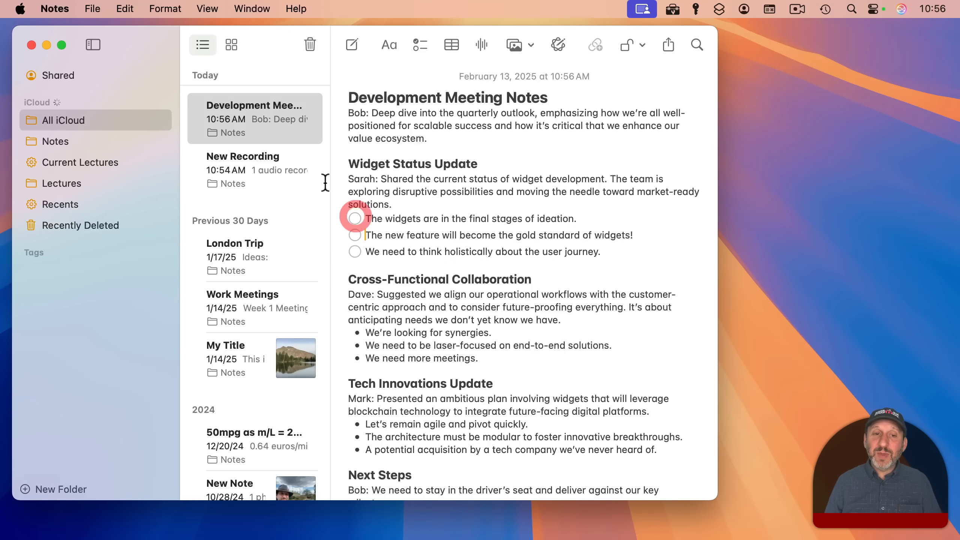
- Review Notes settings, check the ideation item, and undo its move to the bottom
{"action": "left_click", "coordinate": [44, 10]}
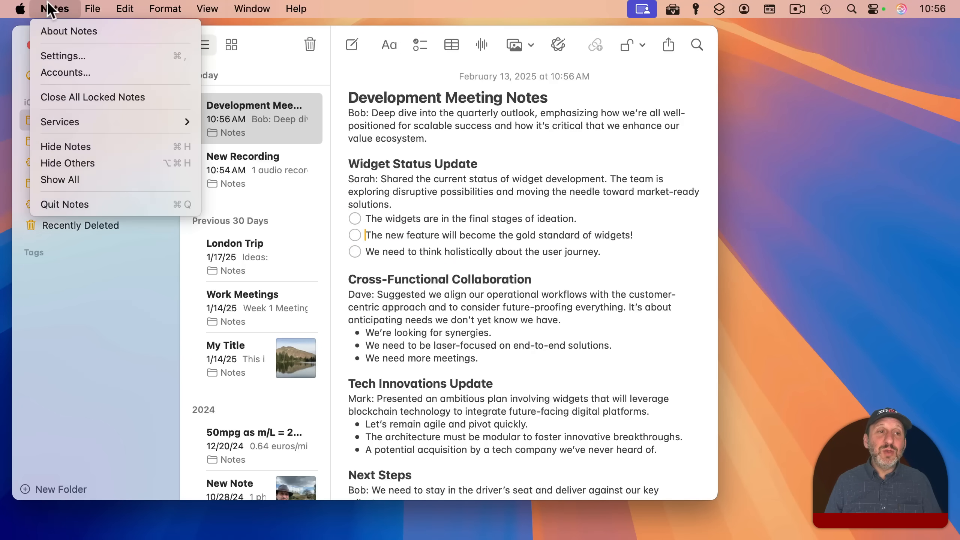
{"action": "left_click", "coordinate": [70, 55]}
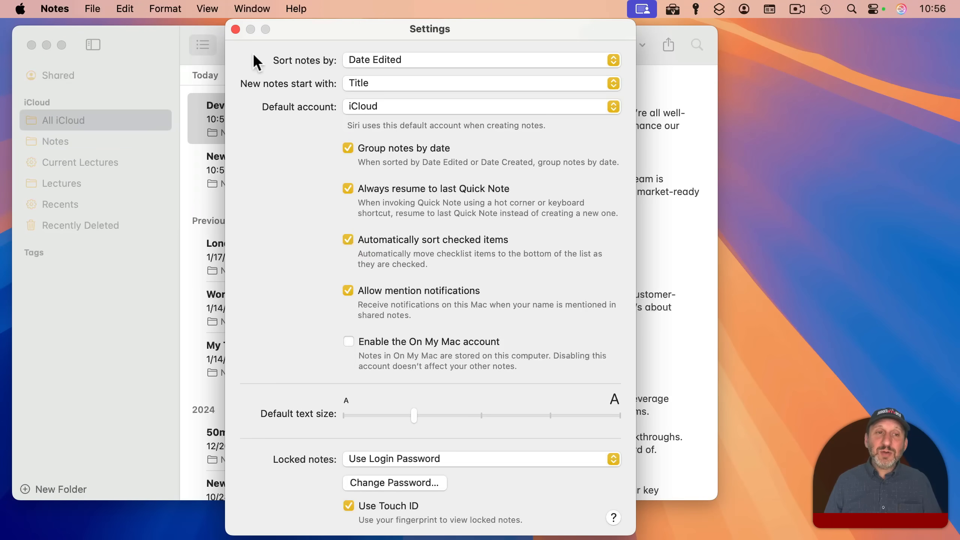
{"action": "left_click", "coordinate": [235, 30]}
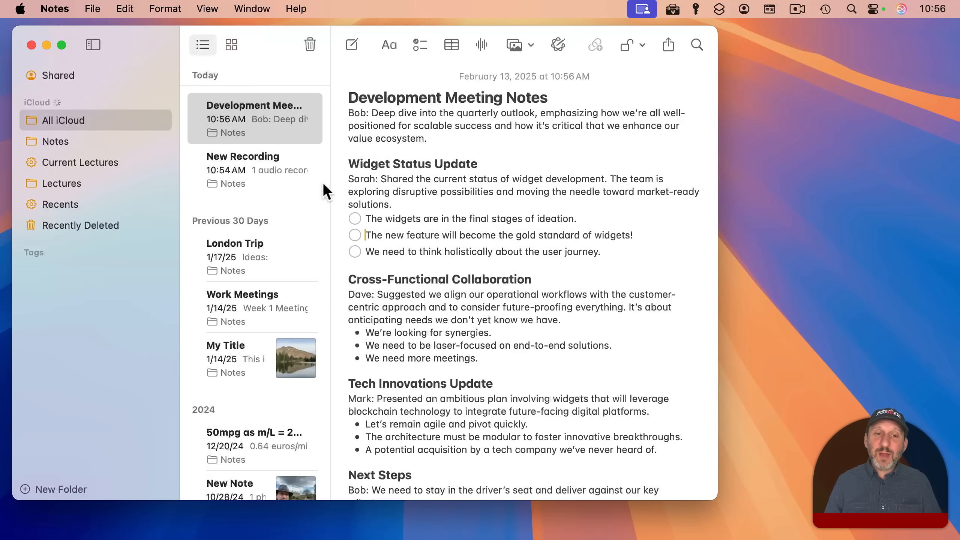
{"action": "left_click", "coordinate": [354, 218]}
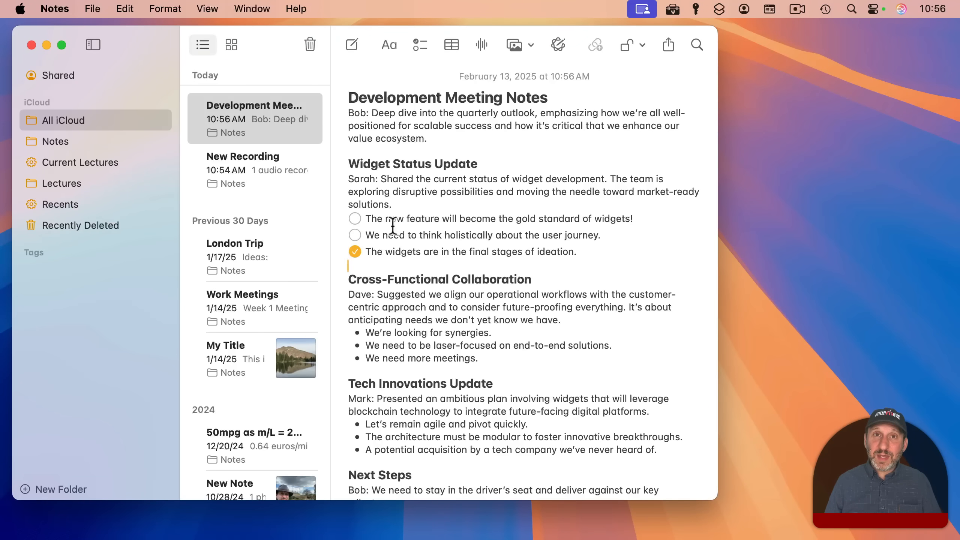
{"action": "key", "text": "super+z"}
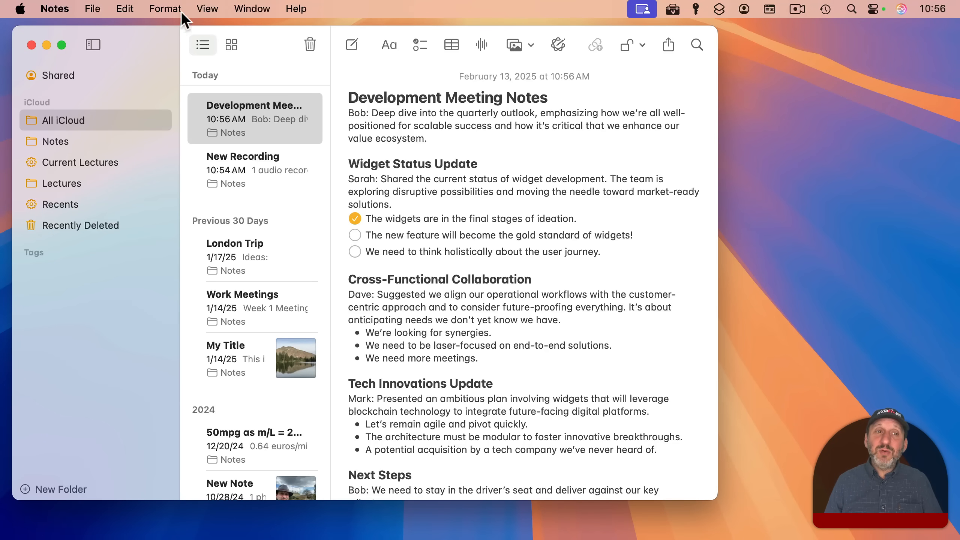
- Try moving checked items to the bottom, undo it, then delete all checked items
{"action": "left_click", "coordinate": [164, 8]}
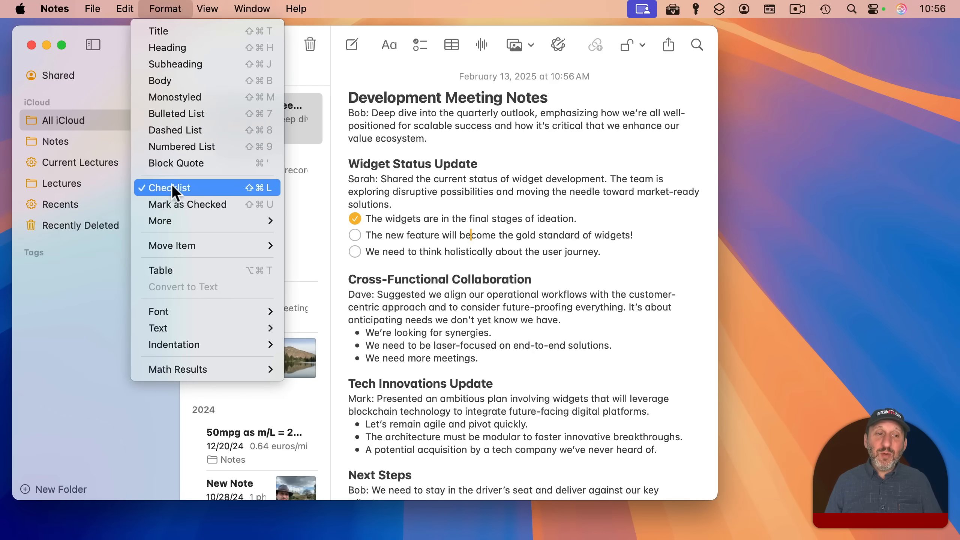
{"action": "mouse_move", "coordinate": [171, 218]}
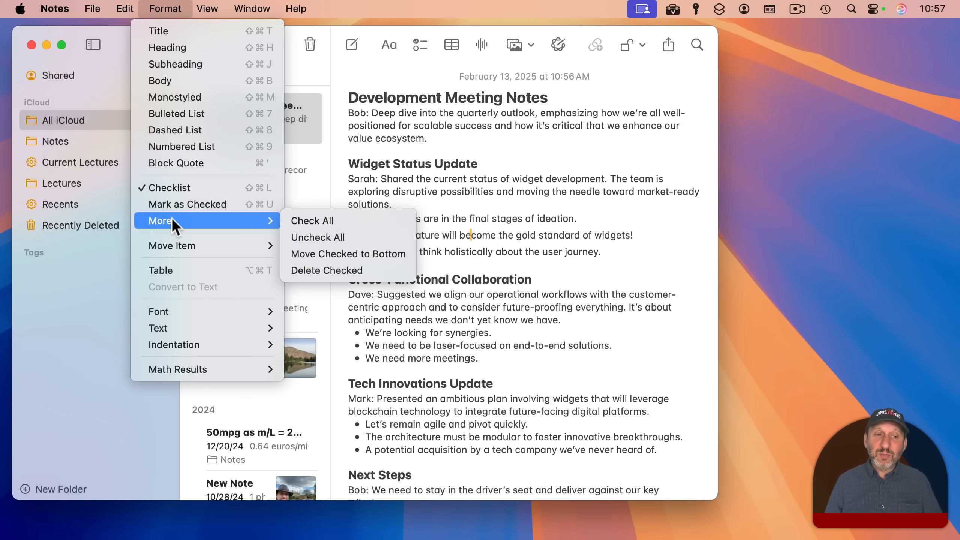
{"action": "left_click", "coordinate": [352, 253]}
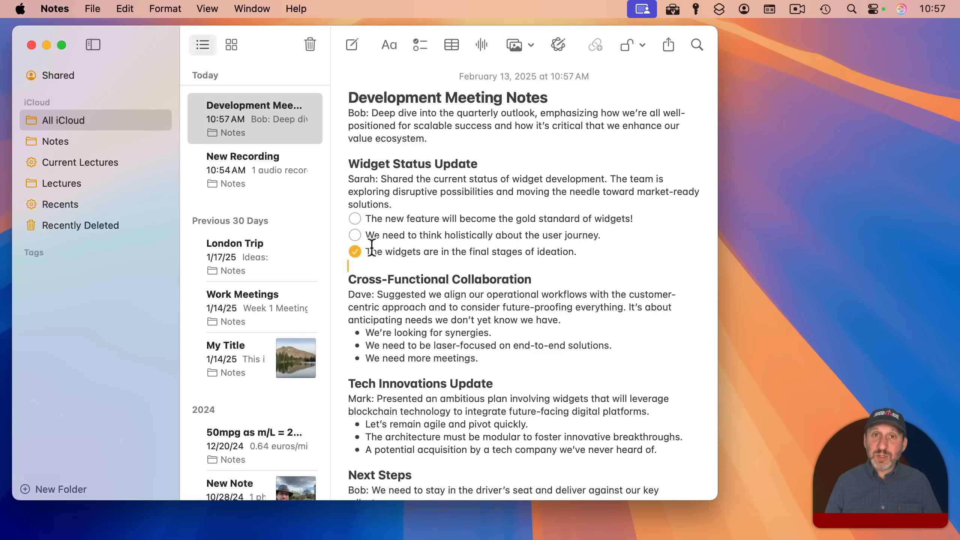
{"action": "key", "text": "super+z"}
{"action": "left_click", "coordinate": [165, 8]}
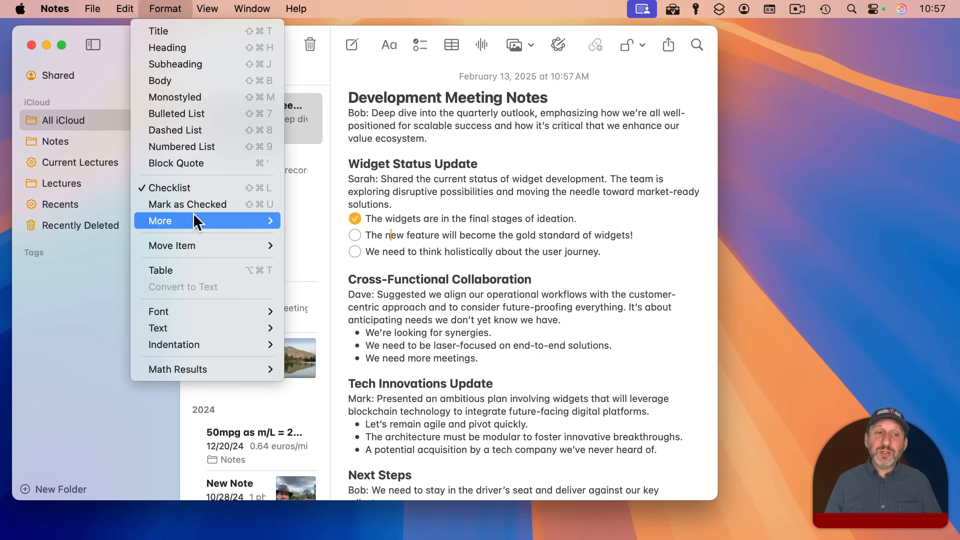
{"action": "mouse_move", "coordinate": [231, 219]}
{"action": "left_click", "coordinate": [315, 269]}
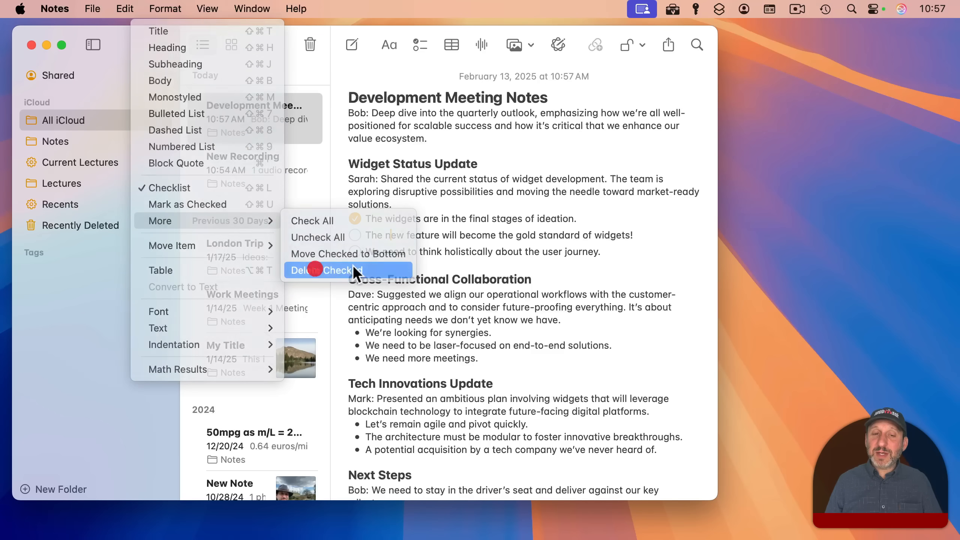